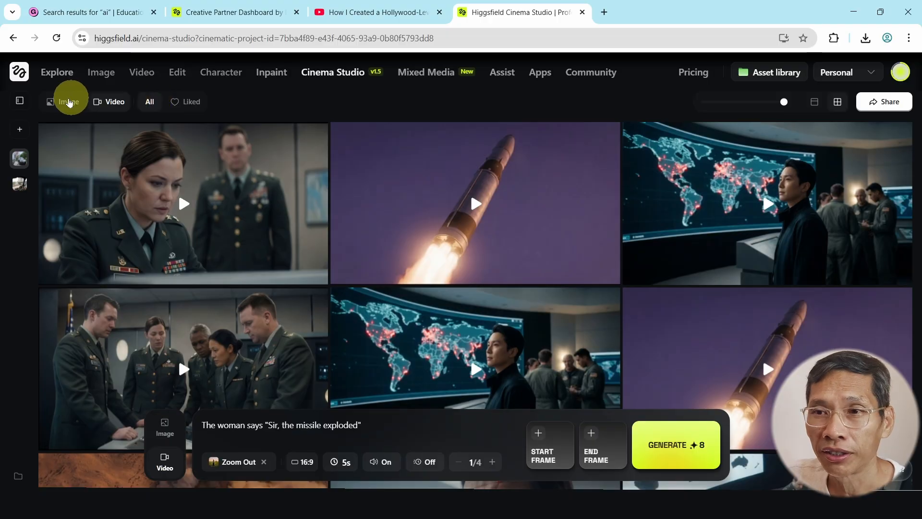
# - Filter the gallery to Images so the control-room and missile stills appear
pyautogui.click(68, 101)
pyautogui.click(98, 103)
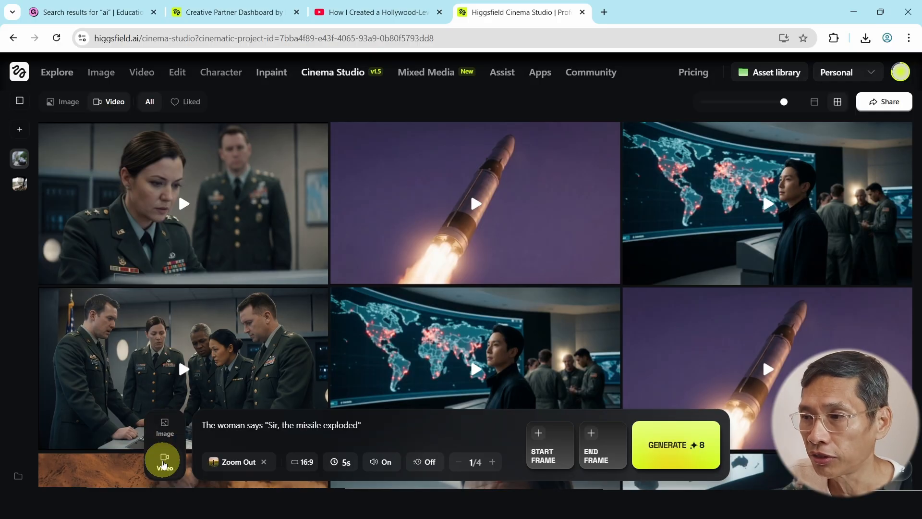
pyautogui.click(65, 102)
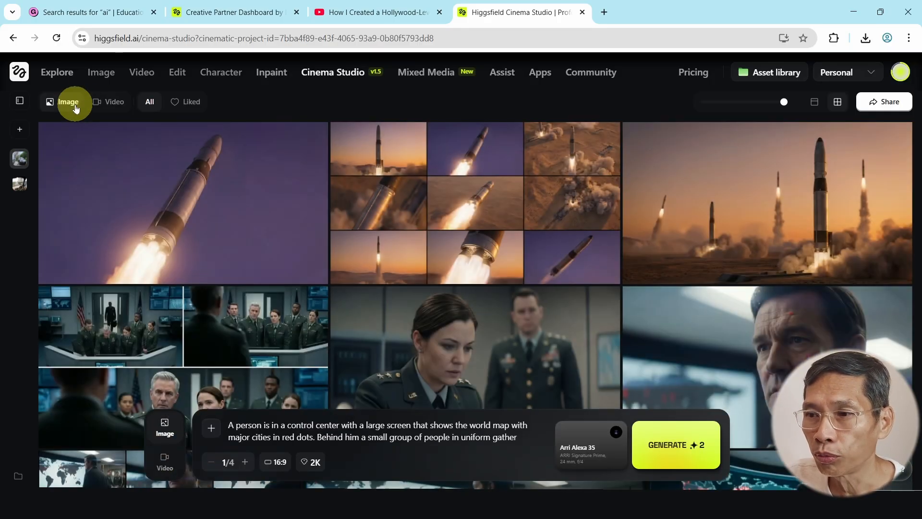
pyautogui.moveTo(509, 225)
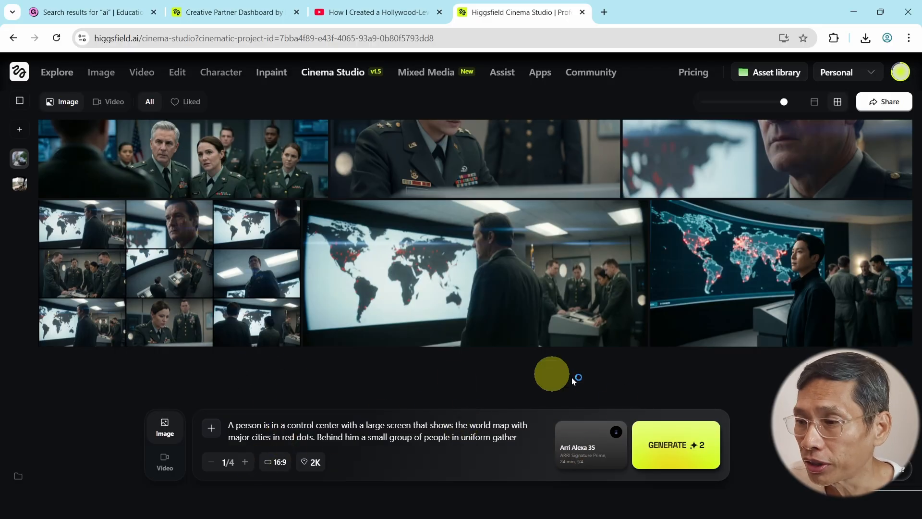
# - Try Arriflex 16SR, Panavision DXL2 and other lenses, returning the camera to Arri Alexa 35
pyautogui.click(584, 452)
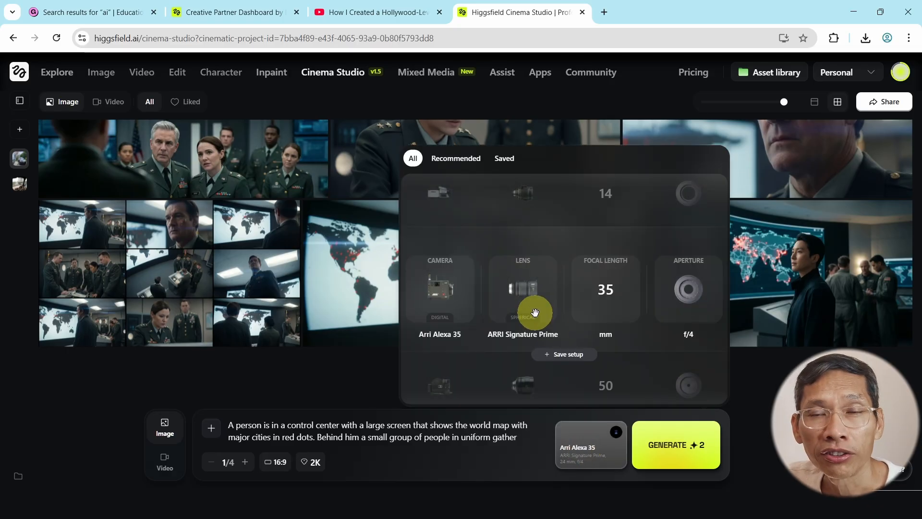
pyautogui.click(440, 194)
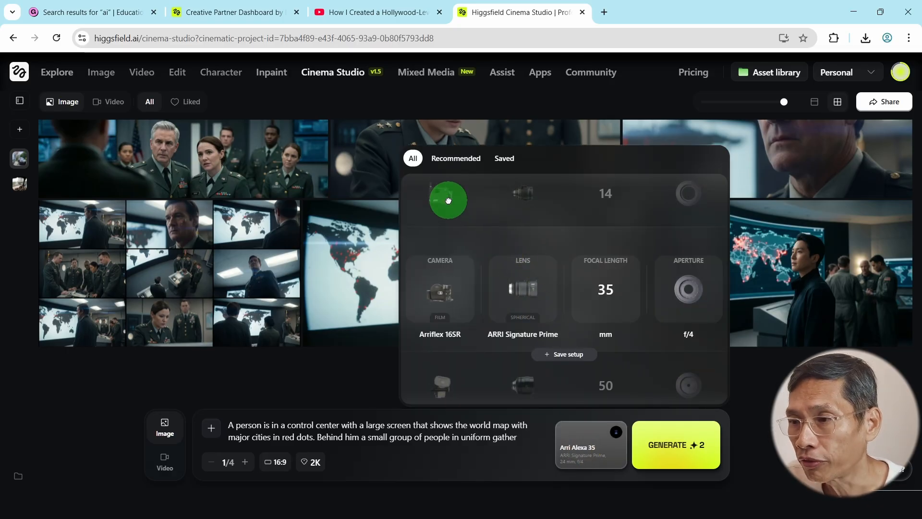
pyautogui.click(446, 303)
pyautogui.moveTo(447, 303); pyautogui.dragTo(448, 220)
pyautogui.moveTo(442, 257); pyautogui.dragTo(438, 353)
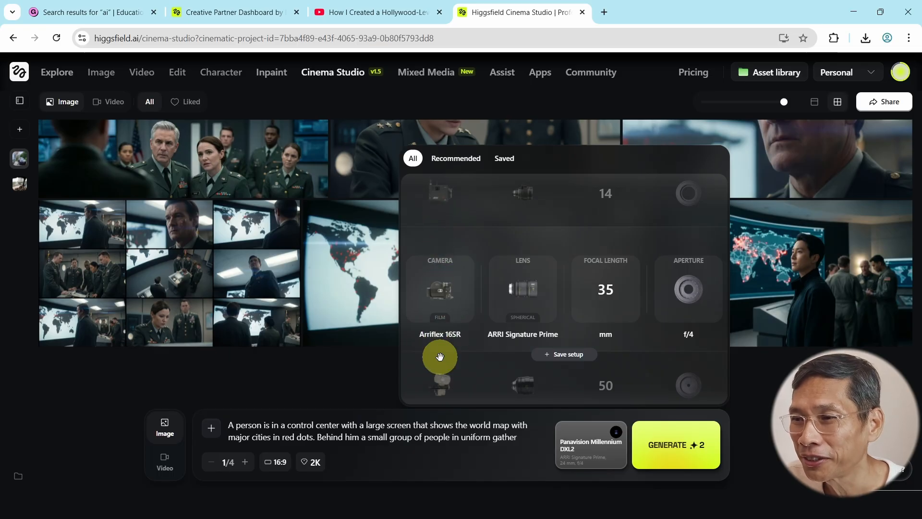
pyautogui.moveTo(434, 264); pyautogui.dragTo(442, 312)
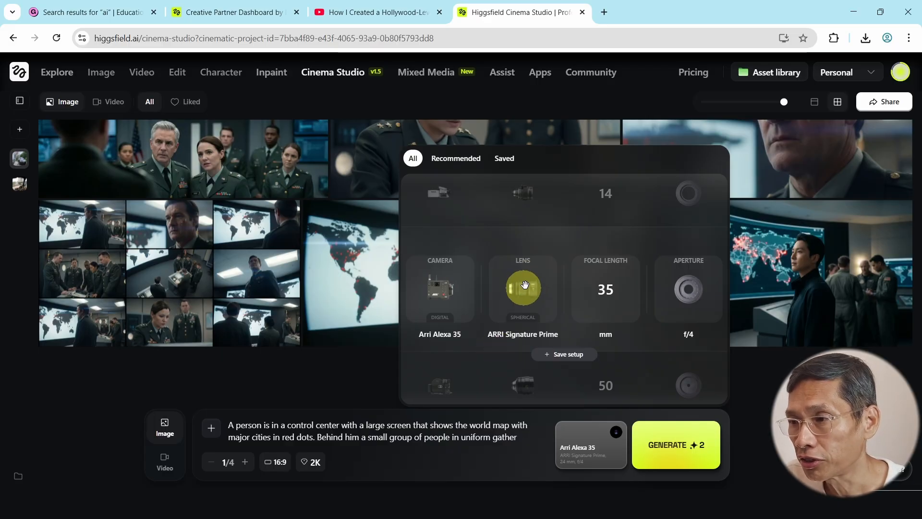
pyautogui.moveTo(523, 287); pyautogui.dragTo(523, 385)
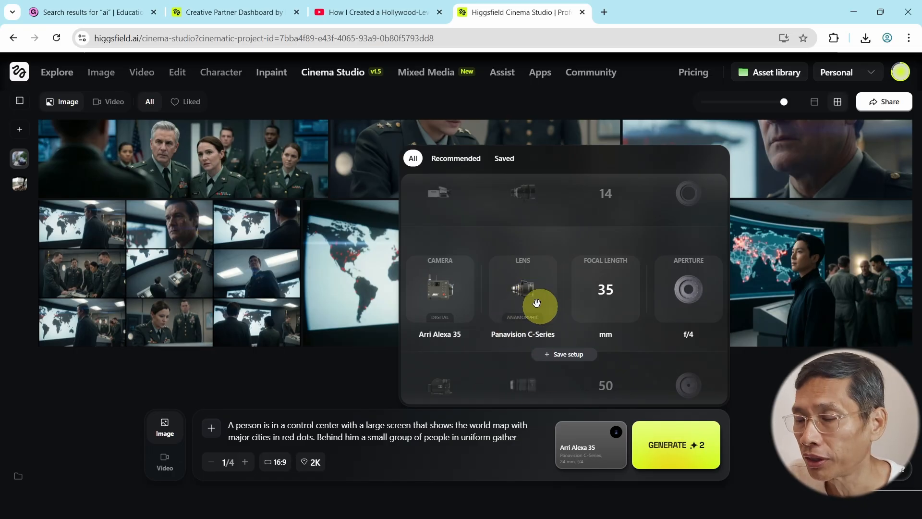
pyautogui.moveTo(524, 287); pyautogui.dragTo(523, 345)
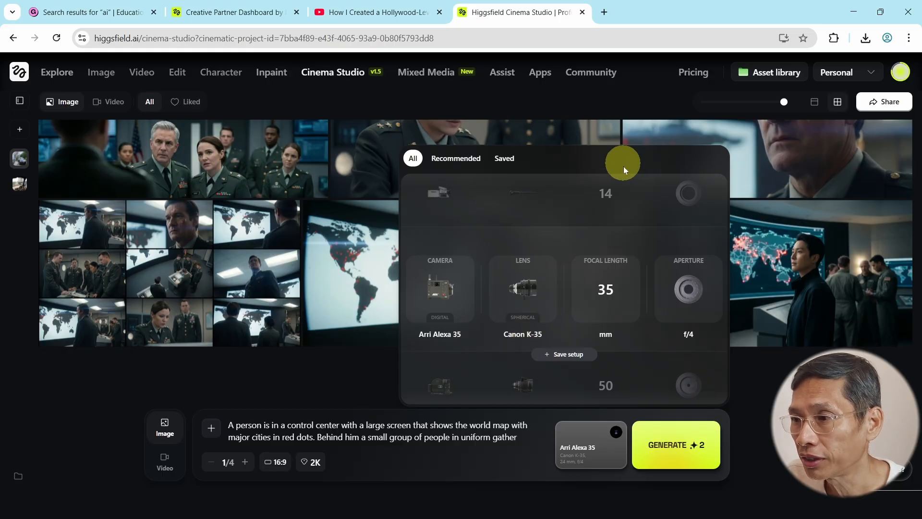
pyautogui.click(370, 395)
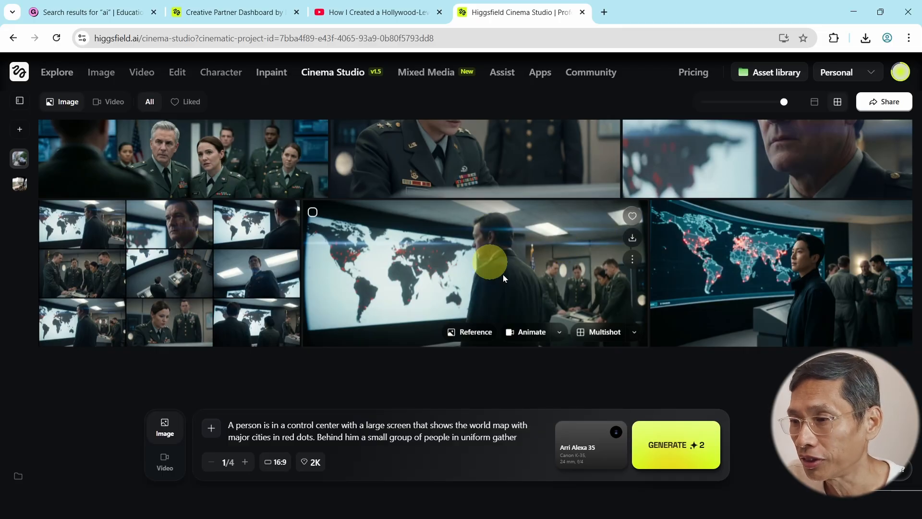
# - Set the lens to ARRI Signature Prime at 35 mm focal length, f/4
pyautogui.click(575, 454)
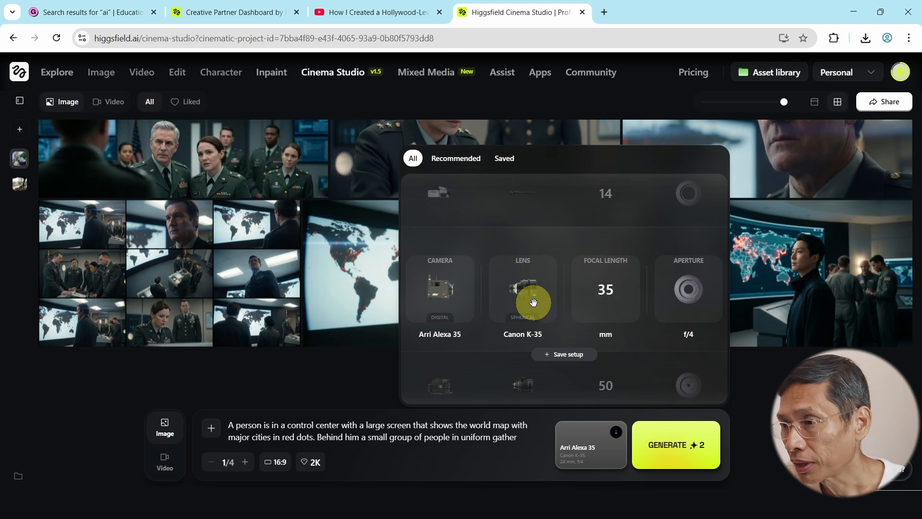
pyautogui.moveTo(533, 301)
pyautogui.mouseDown()
pyautogui.moveTo(525, 199)
pyautogui.moveTo(535, 108)
pyautogui.mouseUp()
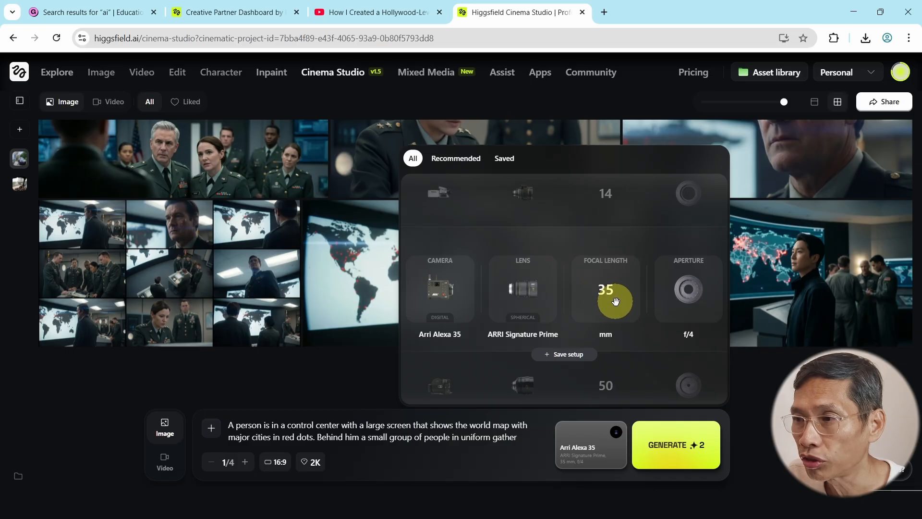
pyautogui.moveTo(603, 281); pyautogui.dragTo(593, 216)
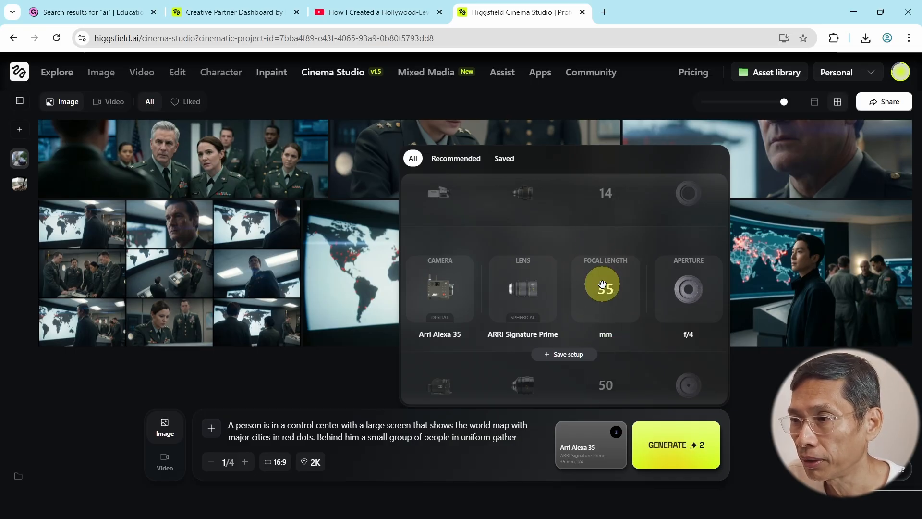
pyautogui.moveTo(591, 301)
pyautogui.mouseDown()
pyautogui.moveTo(603, 237)
pyautogui.moveTo(602, 290)
pyautogui.mouseUp()
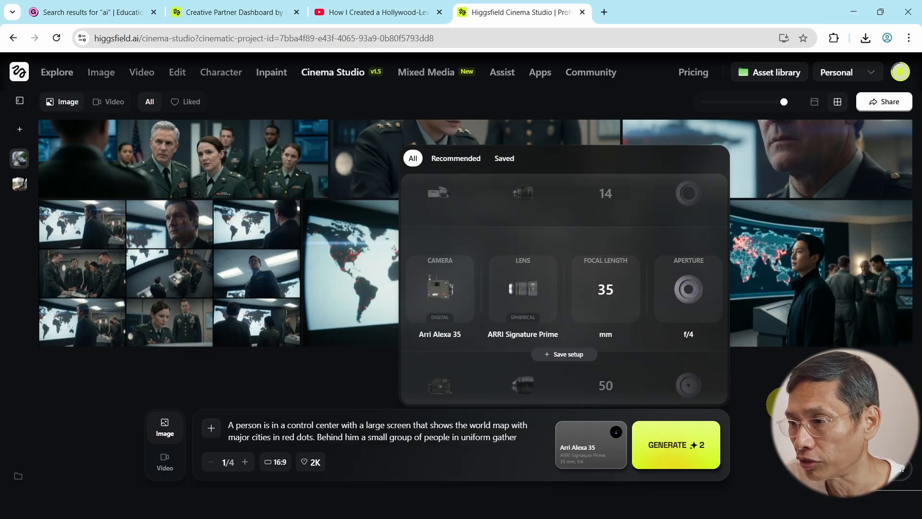
# - Close the camera popup and confirm the 16:9 aspect ratio and 2K resolution
pyautogui.click(768, 389)
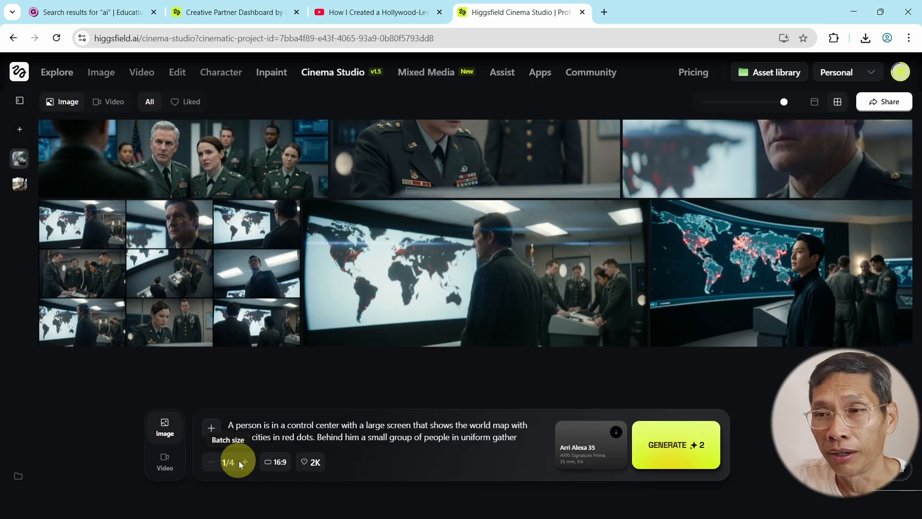
pyautogui.click(276, 462)
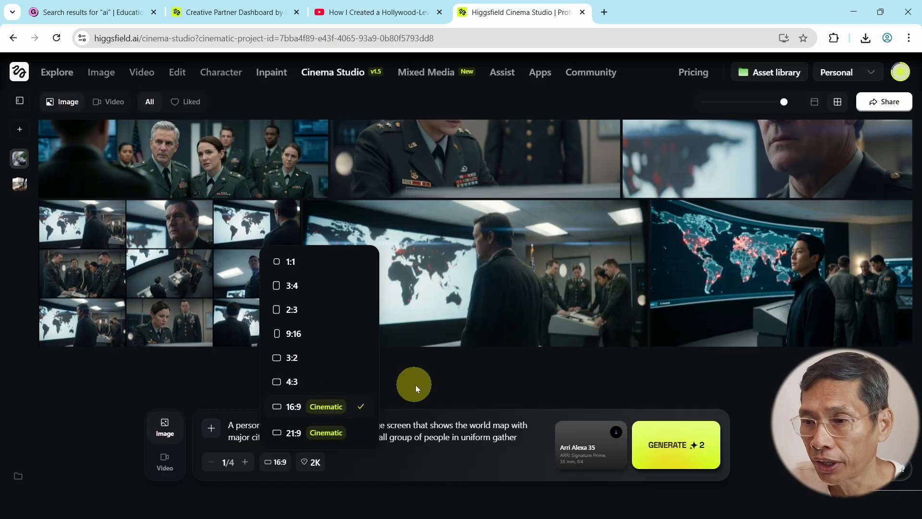
pyautogui.click(313, 464)
pyautogui.click(313, 467)
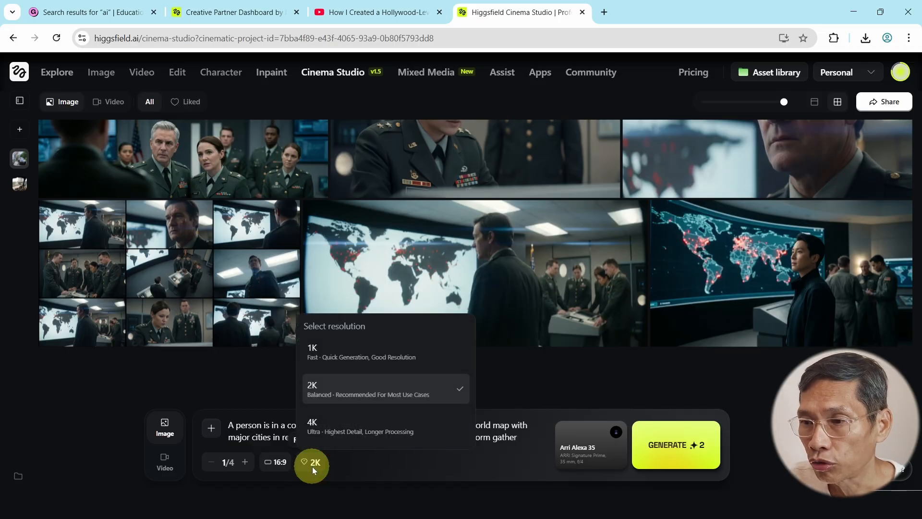
pyautogui.click(346, 388)
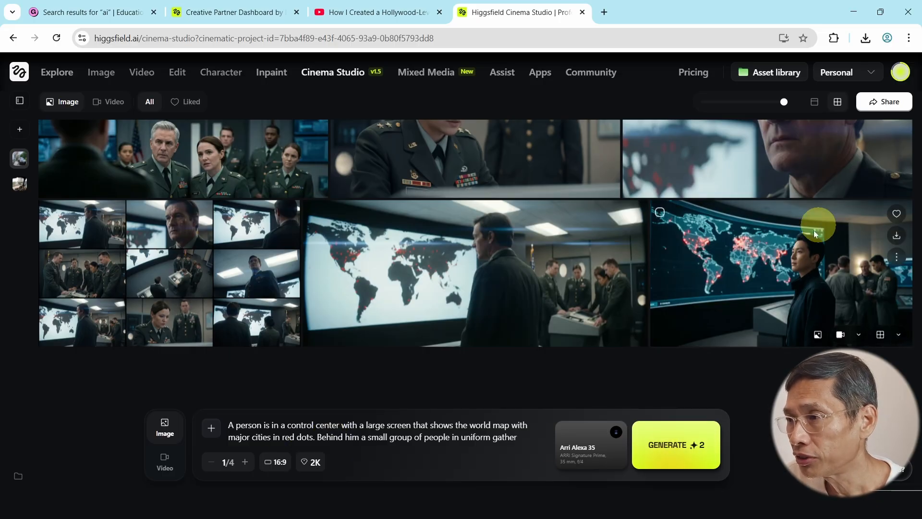
# - Generate images from the control-center world-map prompt and check the In progress tile
pyautogui.click(665, 451)
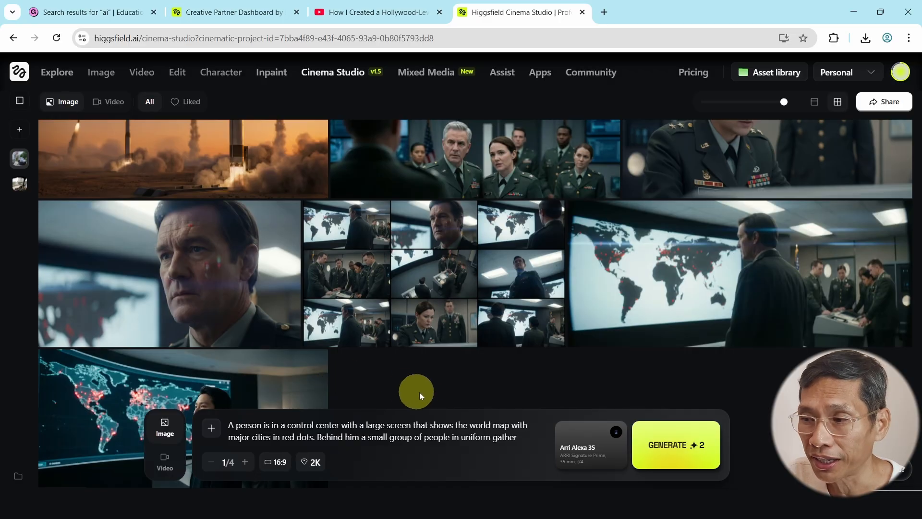
pyautogui.scroll(3, 514, 394)
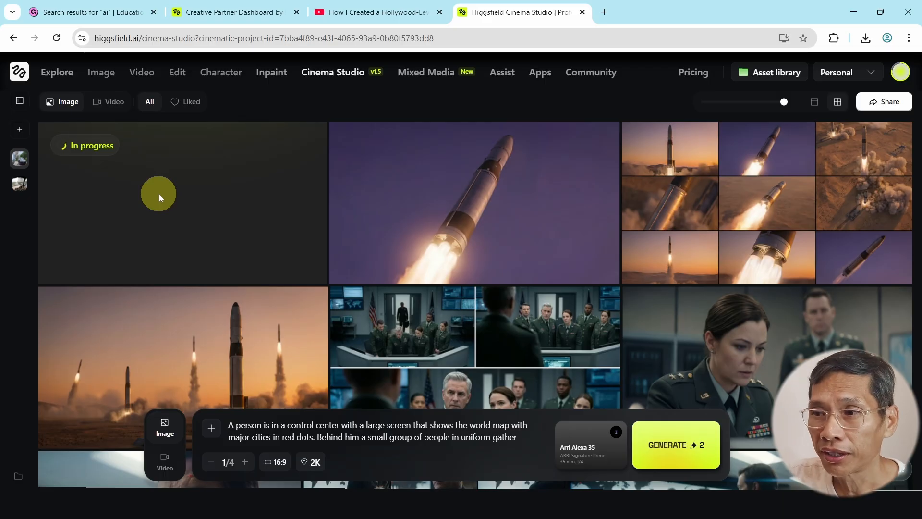
pyautogui.scroll(-5, 224, 191)
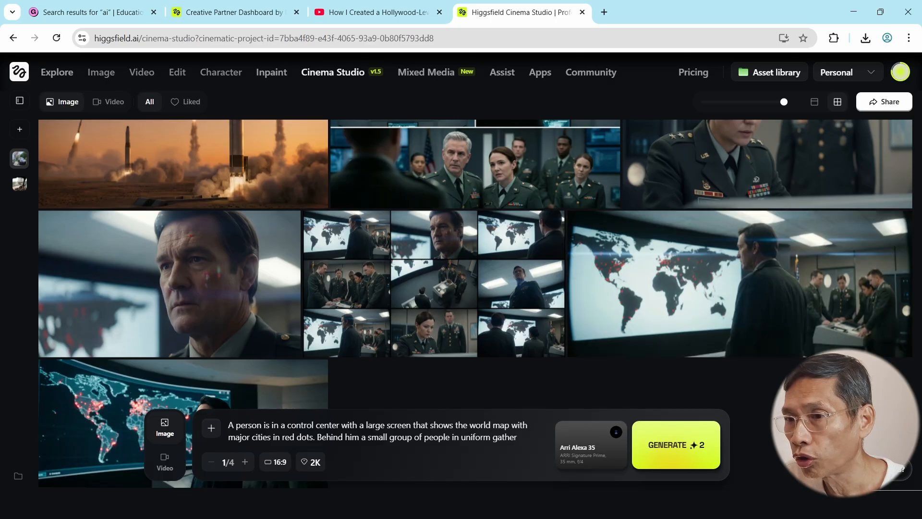
pyautogui.moveTo(885, 346)
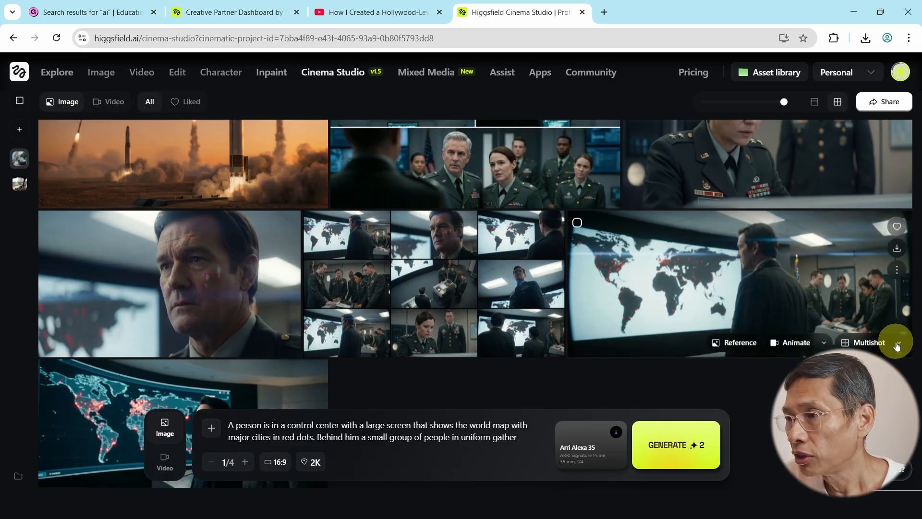
pyautogui.click(897, 344)
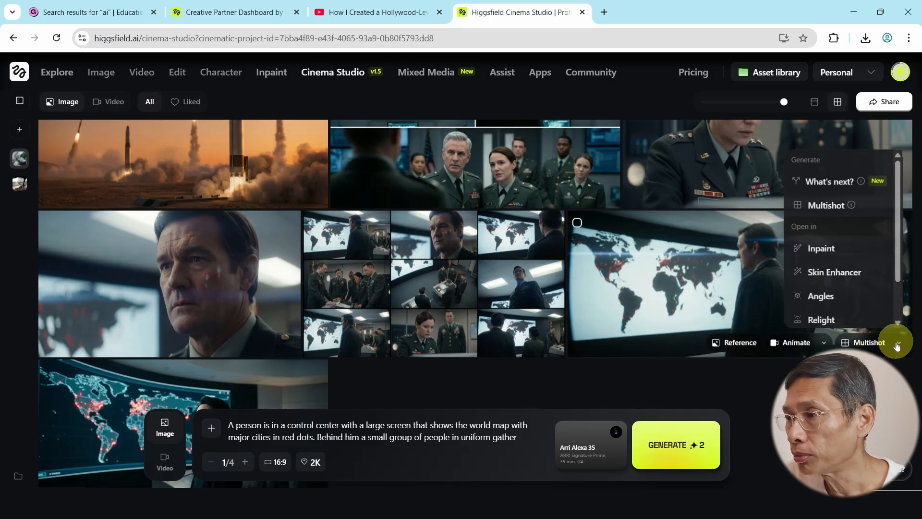
pyautogui.click(860, 342)
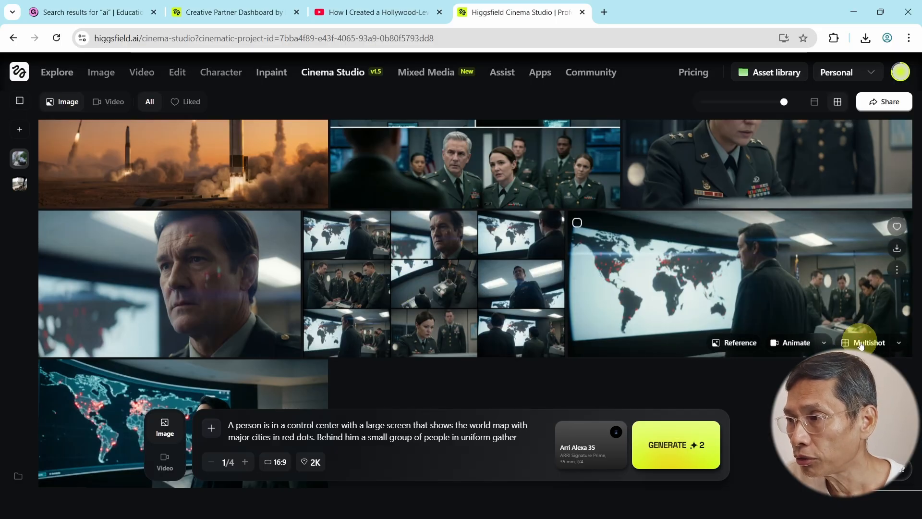
pyautogui.click(860, 344)
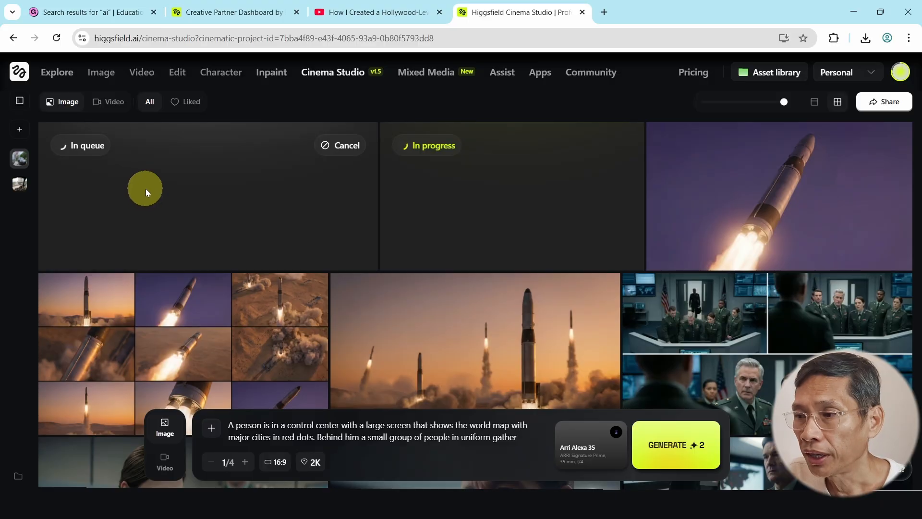
# - Open 'Select shots to upscale' on the nine-shot control-room multishot grid
pyautogui.scroll(-10, 485, 215)
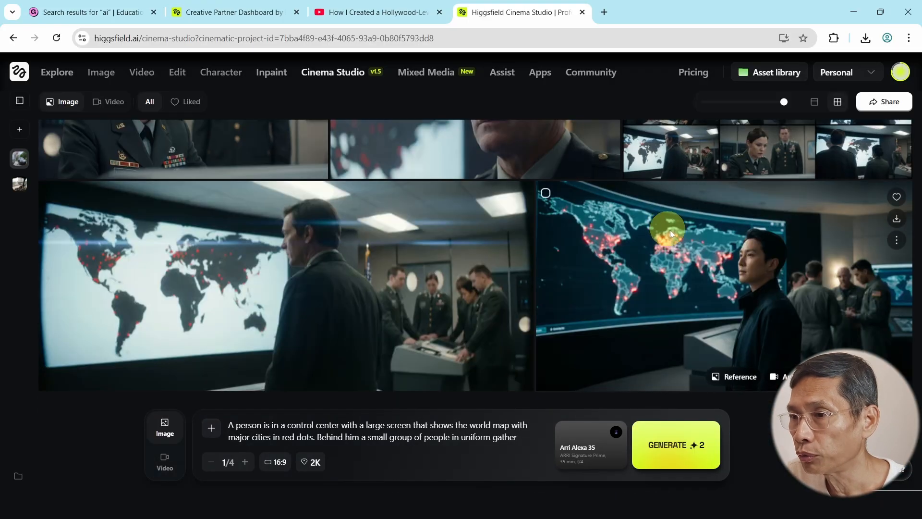
pyautogui.scroll(3, 682, 240)
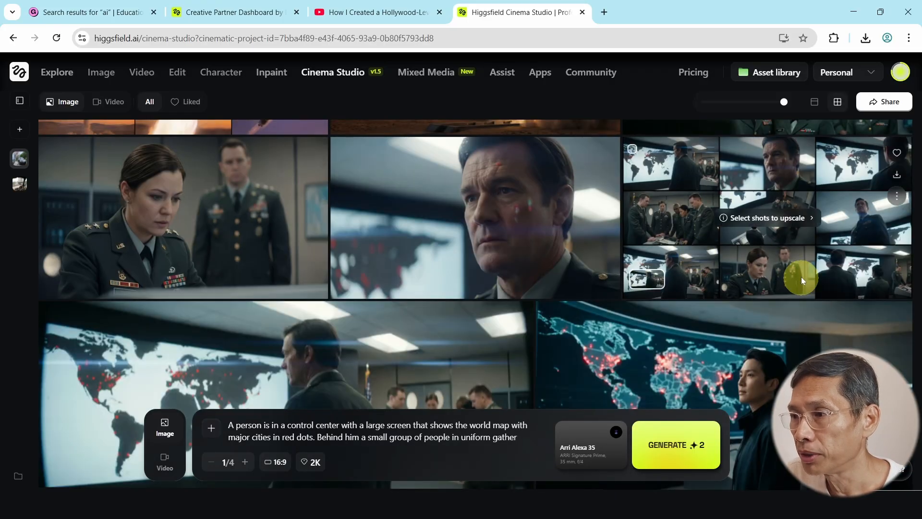
pyautogui.scroll(-4, 799, 277)
pyautogui.scroll(5, 799, 278)
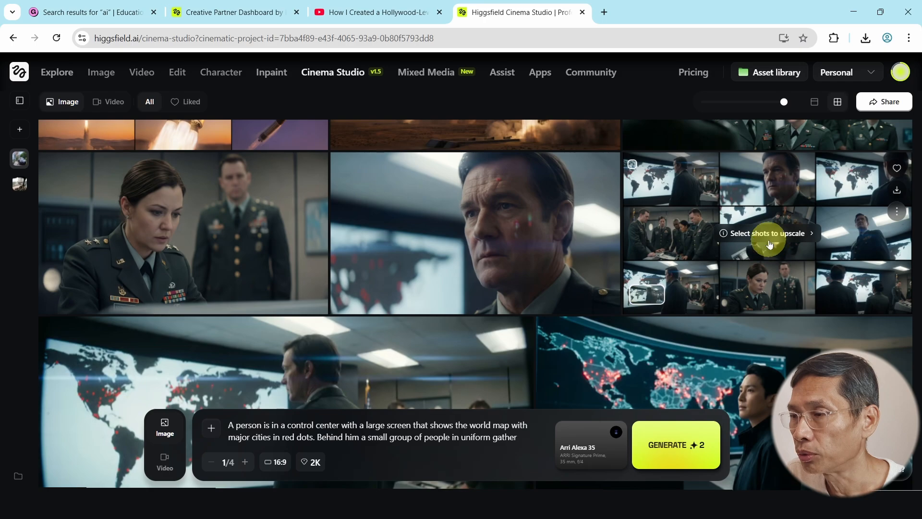
pyautogui.click(769, 243)
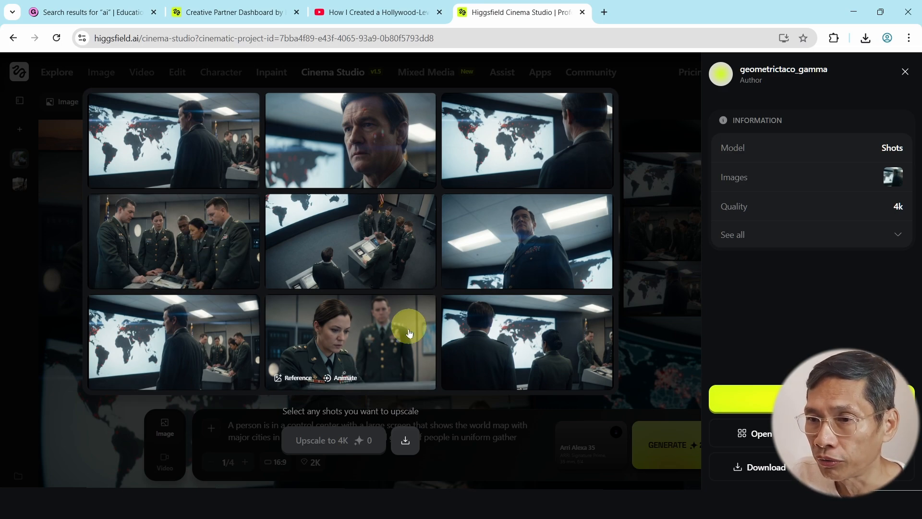
# - Upscale the officers-at-console, officer close-up and overhead console shots to 4K, then close the panel
pyautogui.click(176, 255)
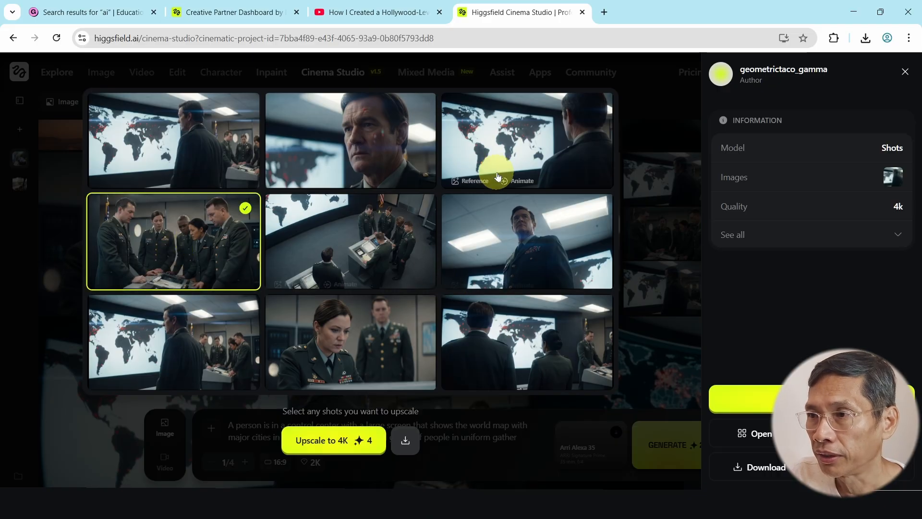
pyautogui.click(370, 149)
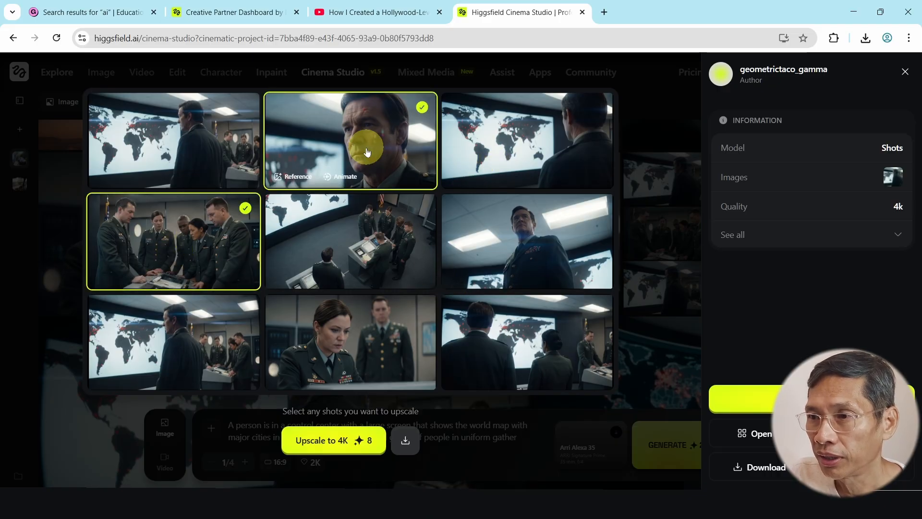
pyautogui.click(357, 226)
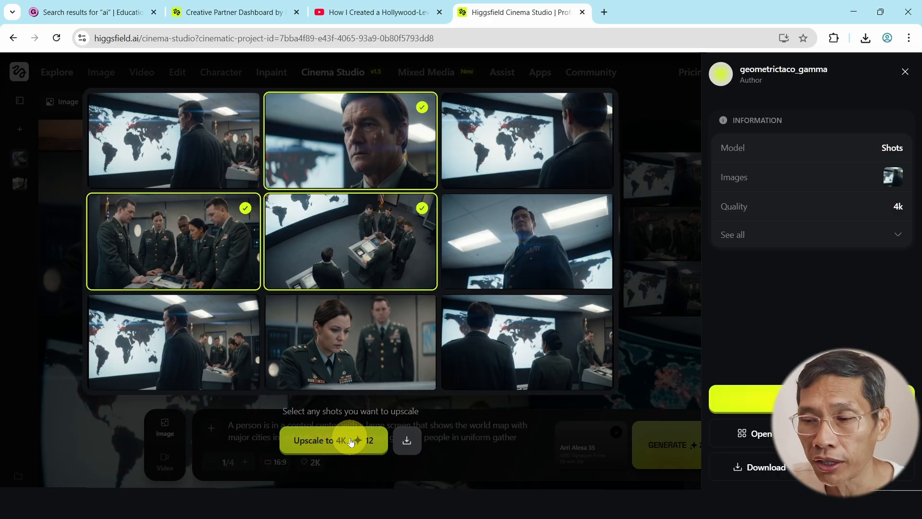
pyautogui.click(351, 440)
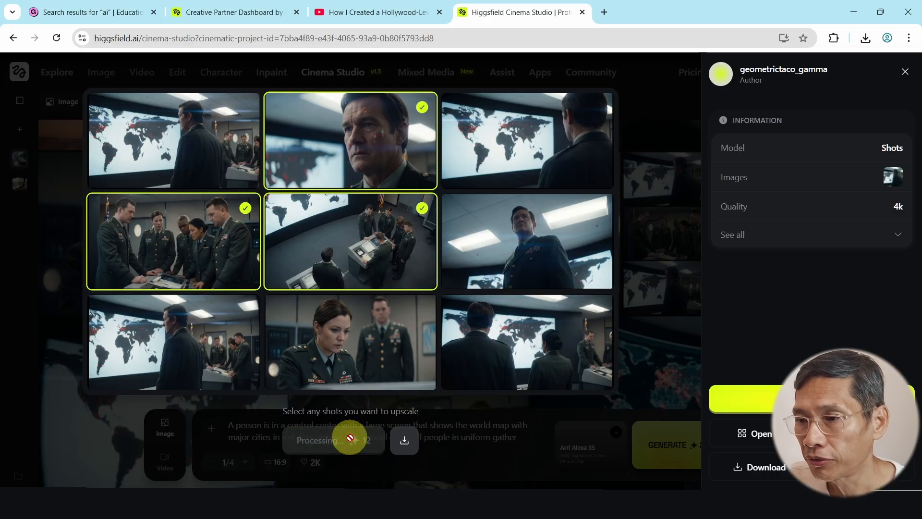
pyautogui.click(906, 74)
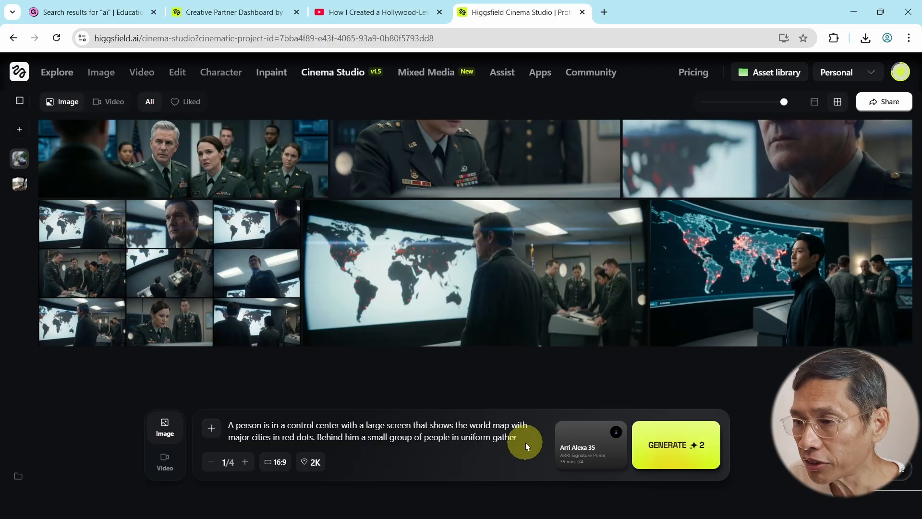
# - Clear the old prompt and switch the generator to Video mode
pyautogui.moveTo(520, 439); pyautogui.dragTo(204, 430)
pyautogui.press('BackSpace')
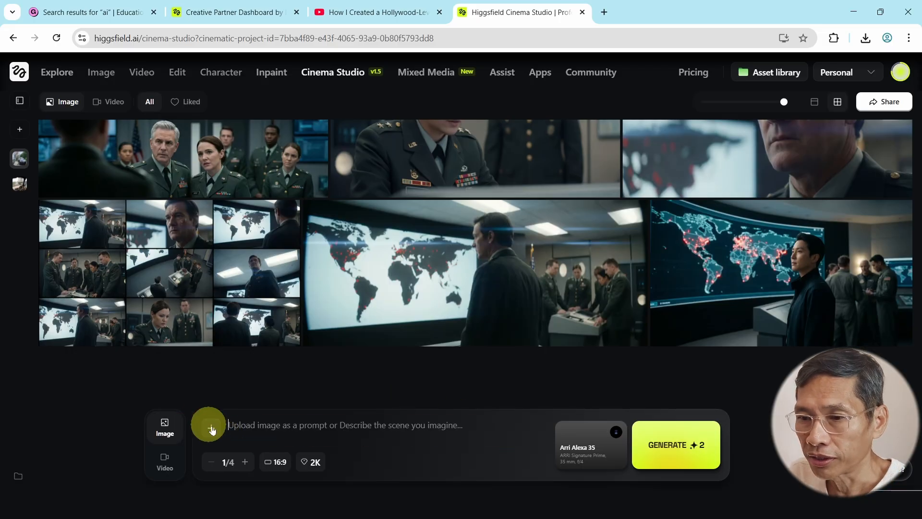
pyautogui.click(165, 460)
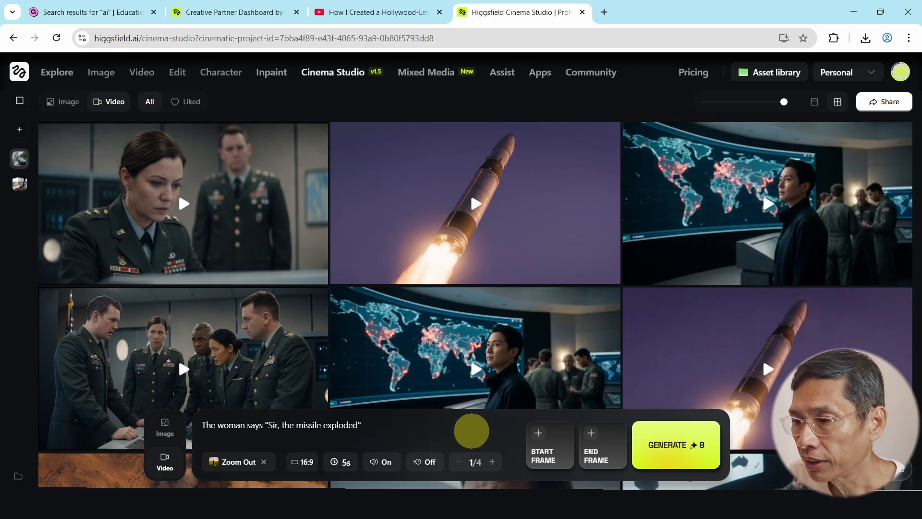
# - Use the woman officer beside a general image as the start frame and drop Zoom Out
pyautogui.click(540, 436)
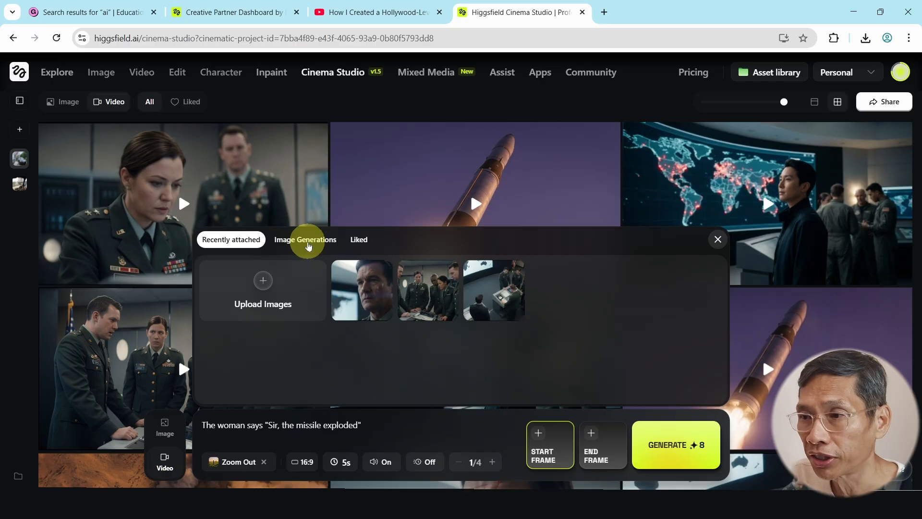
pyautogui.click(305, 239)
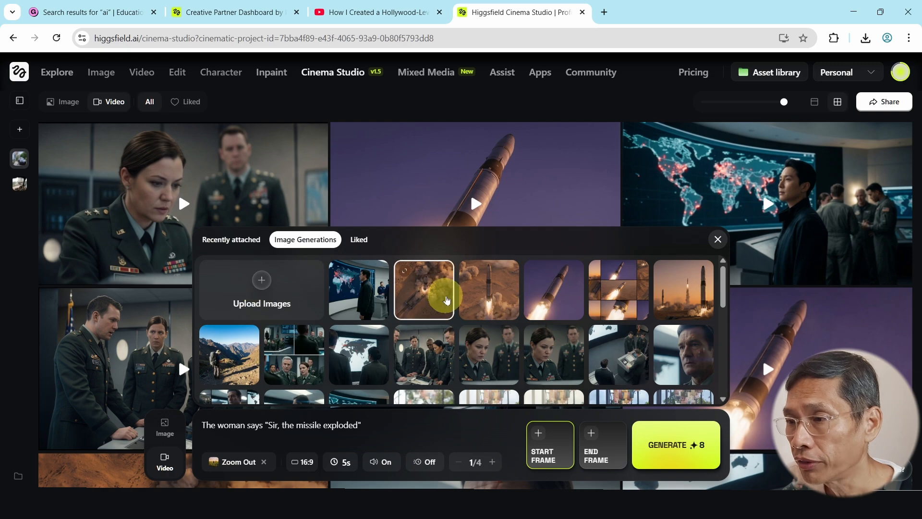
pyautogui.scroll(-1, 408, 297)
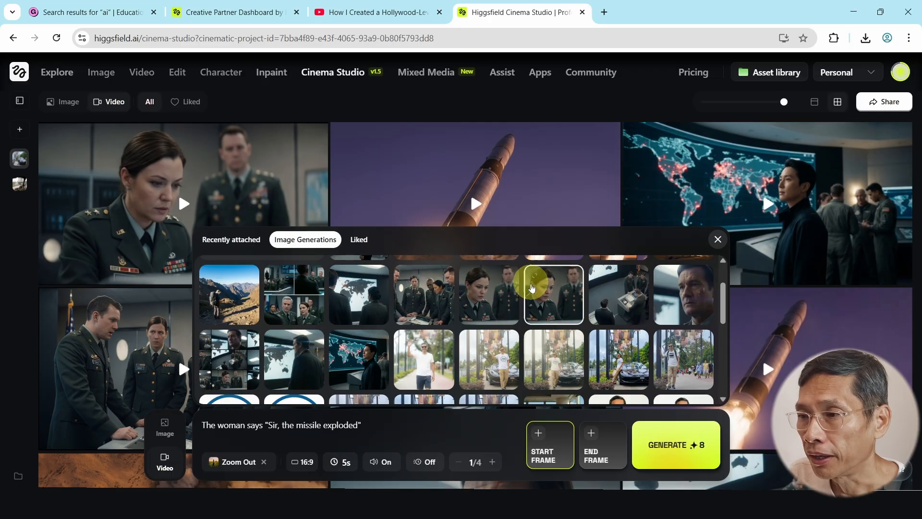
pyautogui.click(490, 300)
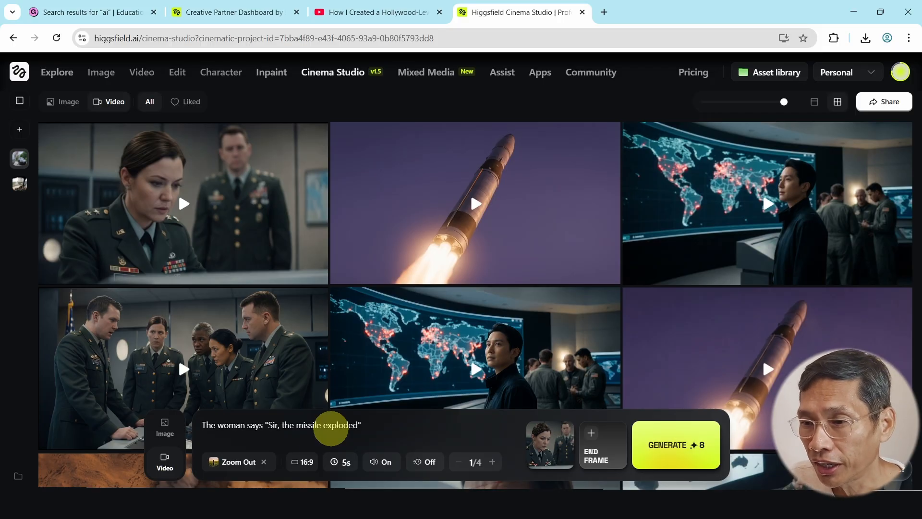
pyautogui.moveTo(242, 468)
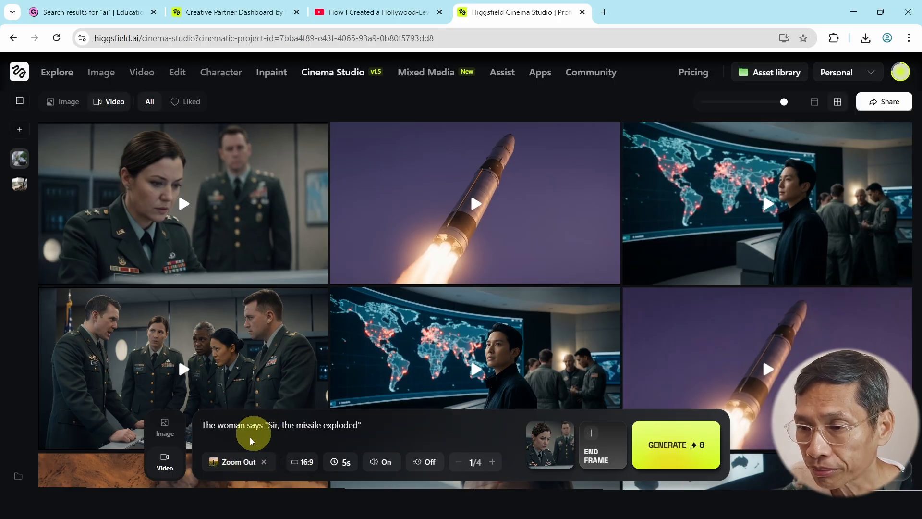
pyautogui.click(260, 464)
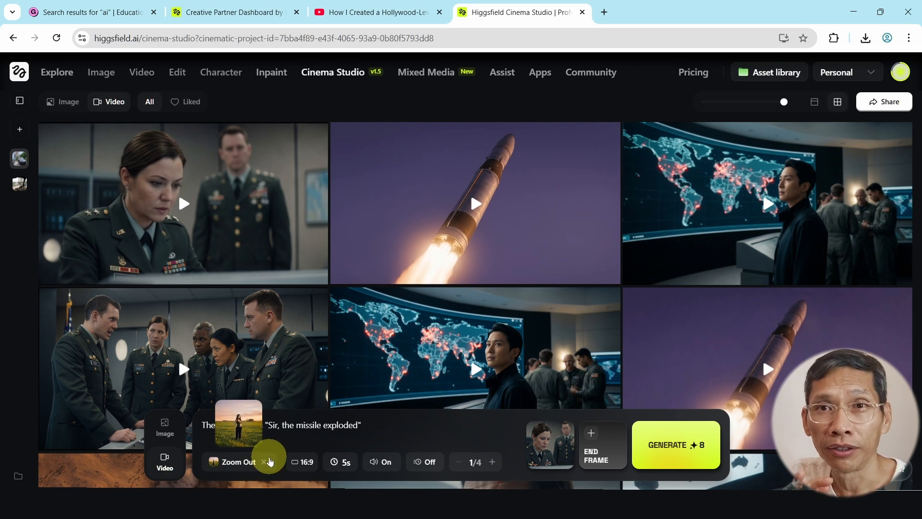
# - Replace Zoom Out with the Dolly in movement, keeping 16:9 and 5s
pyautogui.click(270, 461)
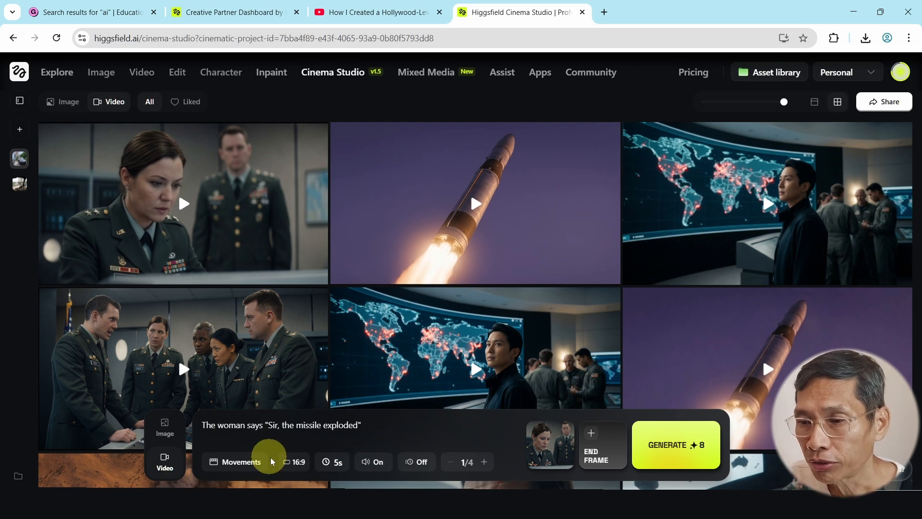
pyautogui.click(237, 461)
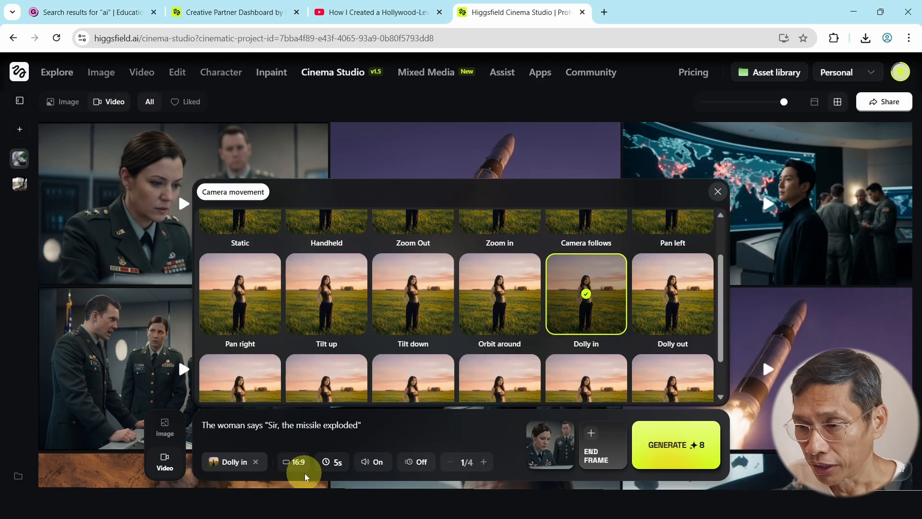
pyautogui.click(298, 462)
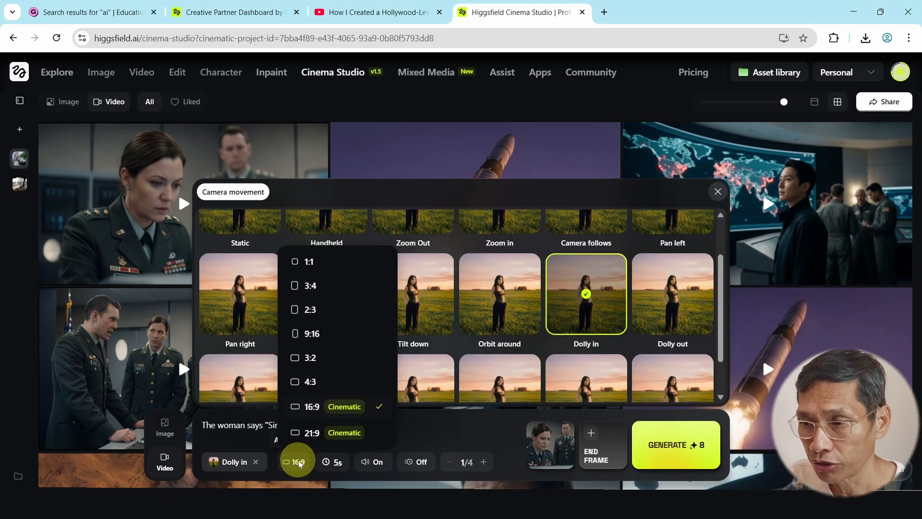
pyautogui.click(421, 433)
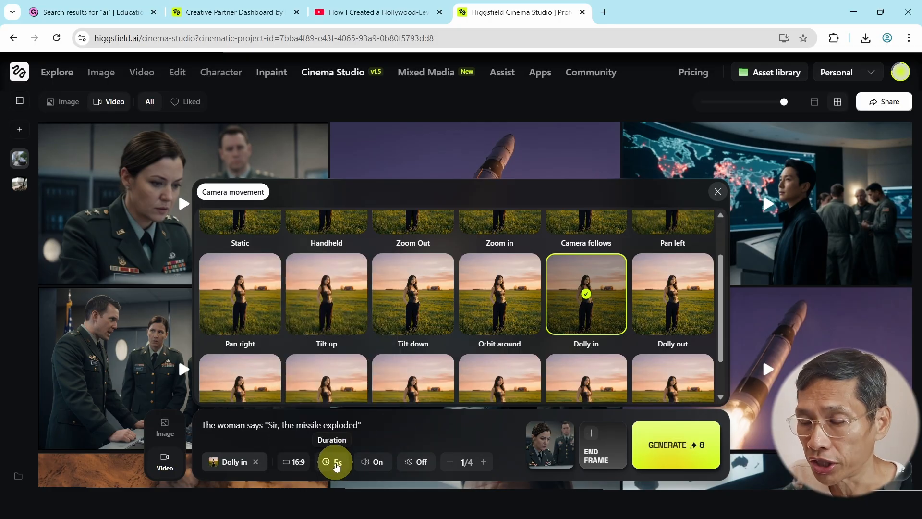
pyautogui.click(336, 463)
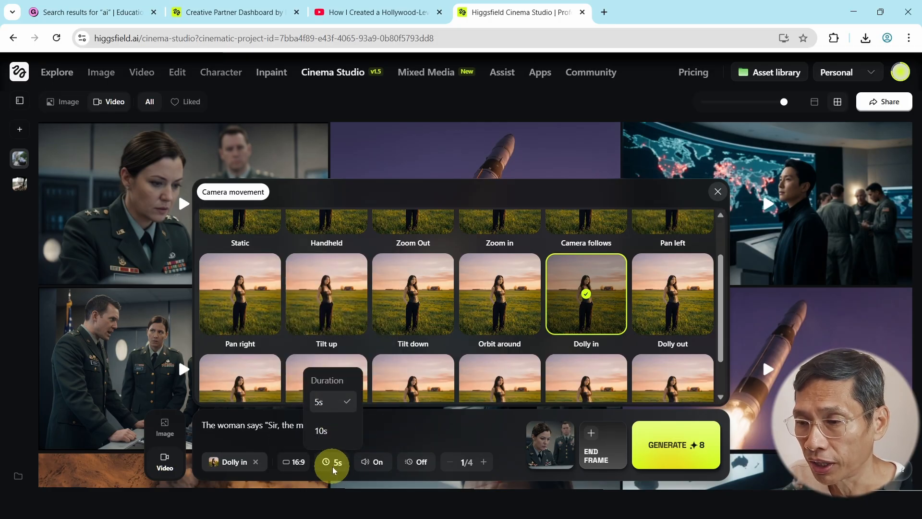
pyautogui.click(335, 468)
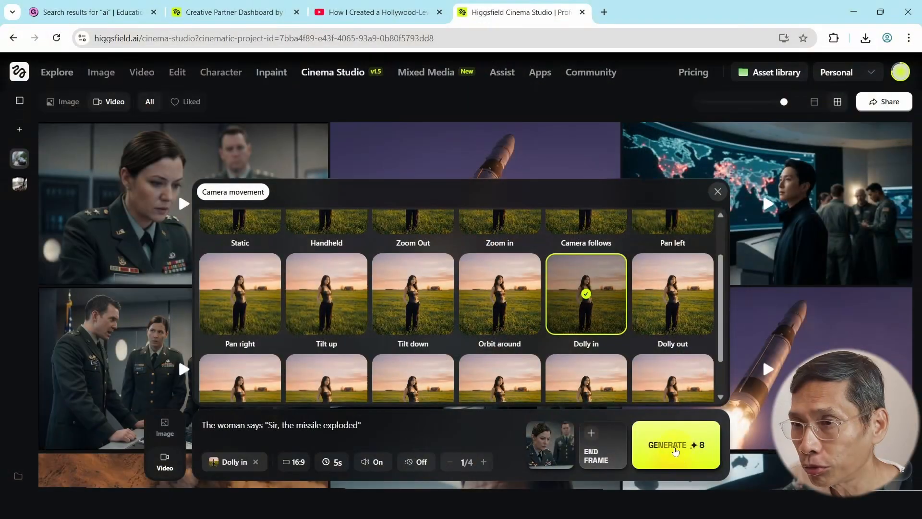
# - Generate the dolly-in video, then play the clip of five officers around the console
pyautogui.click(675, 449)
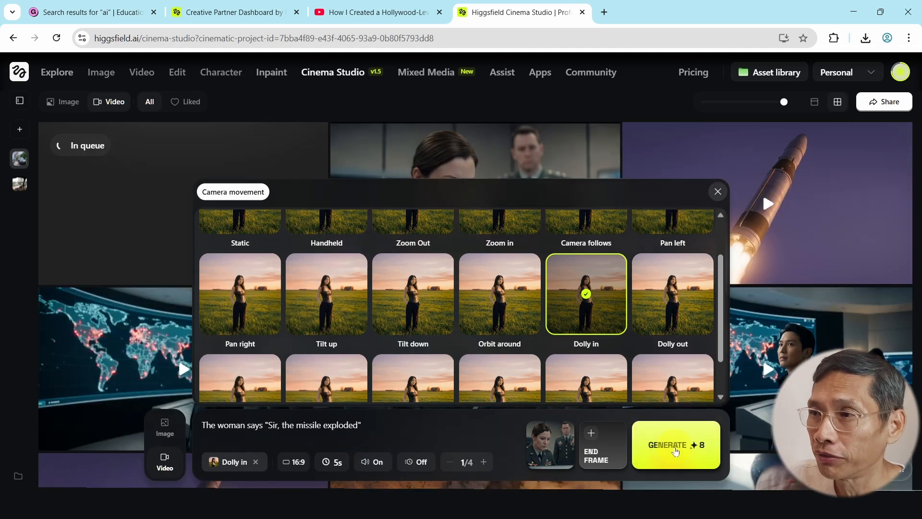
pyautogui.click(717, 192)
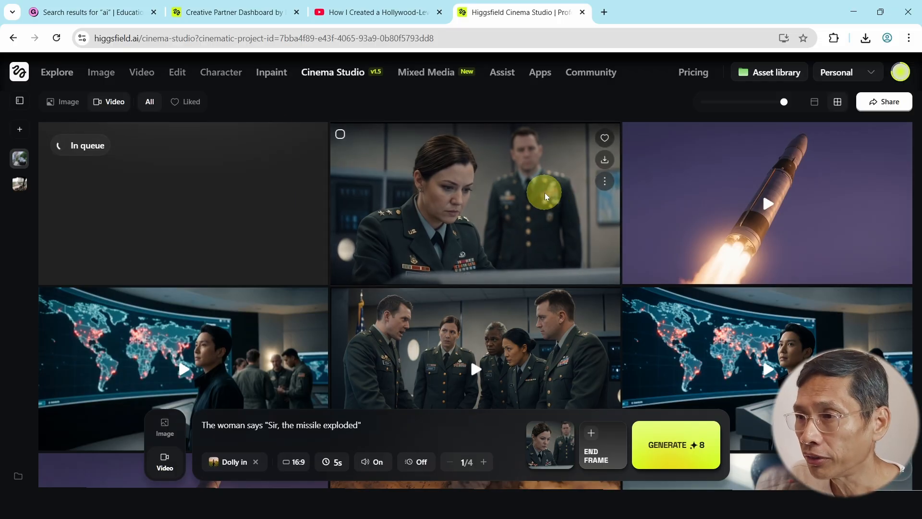
pyautogui.scroll(-1, 537, 192)
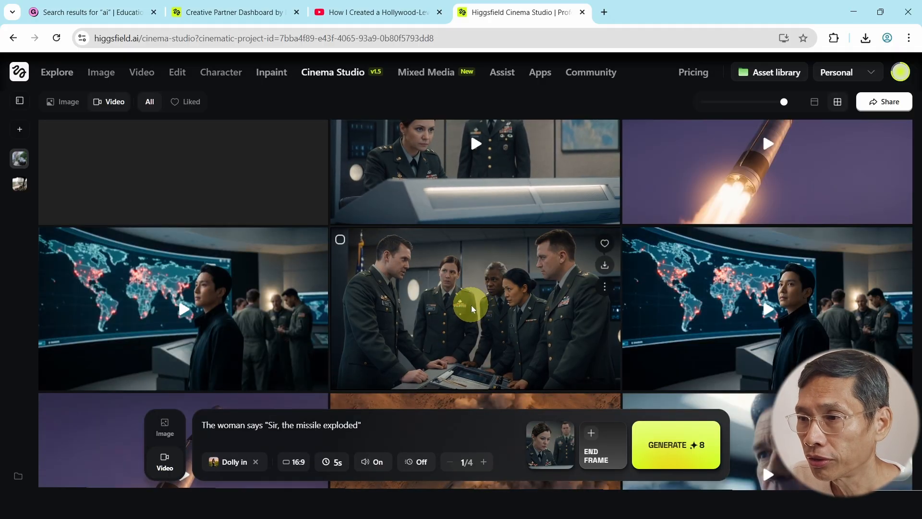
pyautogui.click(506, 301)
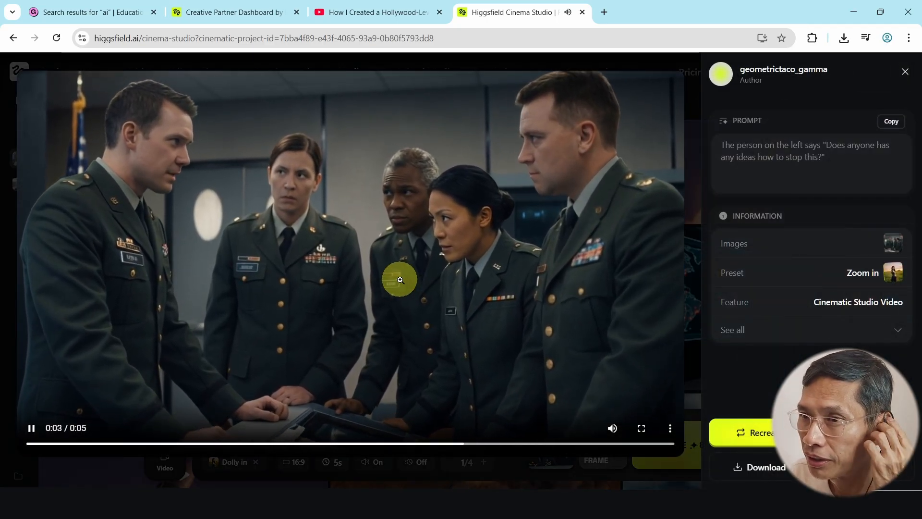
# - Pause the officers clip and view its full details, including the Zoom in preset and 1920x1080
pyautogui.click(399, 277)
pyautogui.click(393, 264)
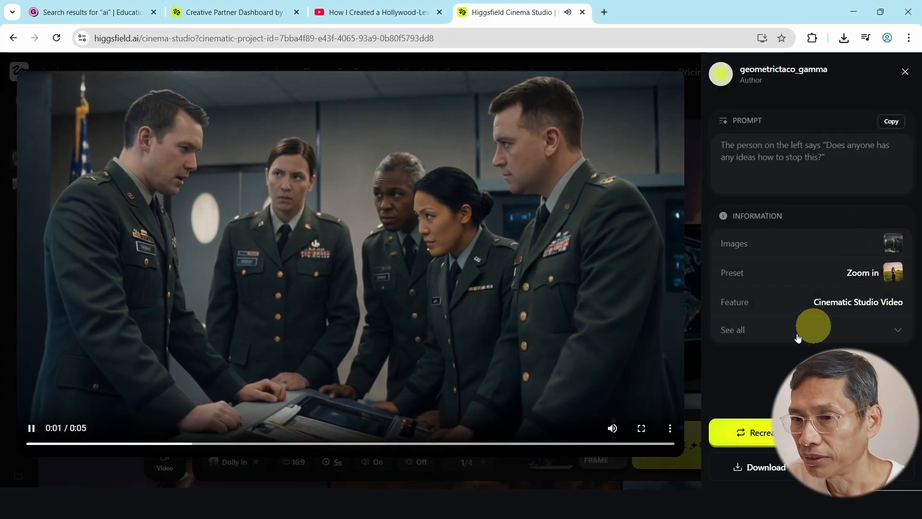
pyautogui.click(31, 427)
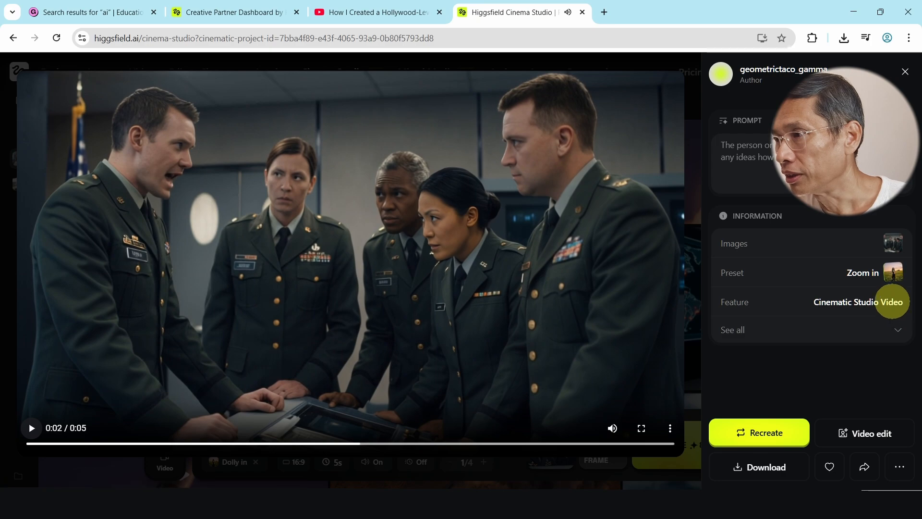
pyautogui.click(898, 329)
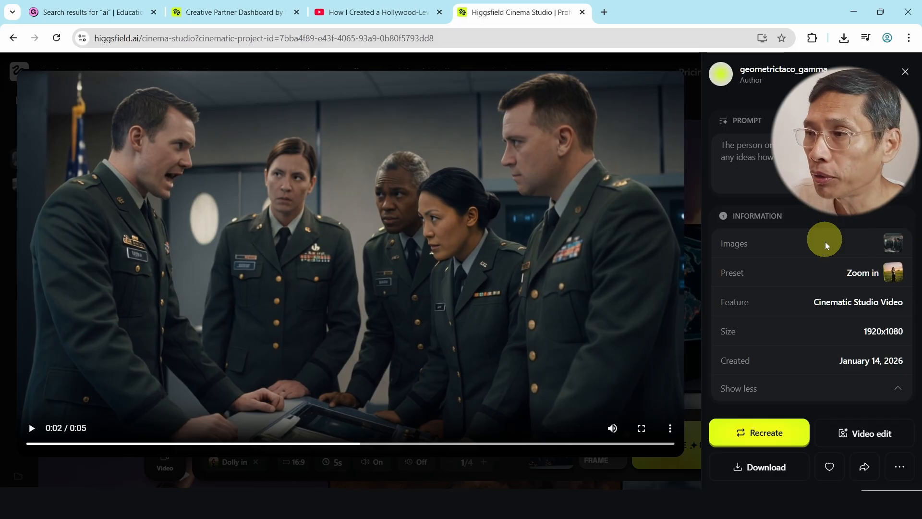
pyautogui.click(903, 70)
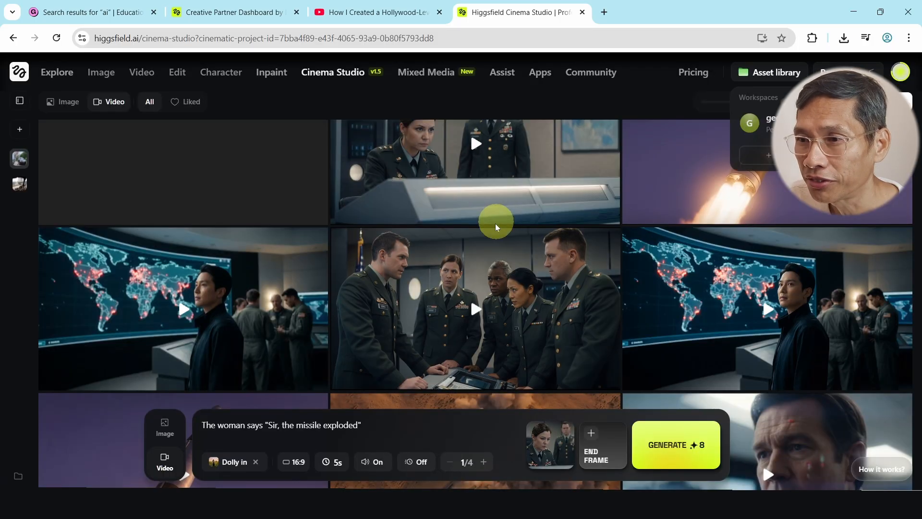
# - Reopen the officers clip's size details, then switch to the Nano Banana Pro image page
pyautogui.scroll(-3, 470, 267)
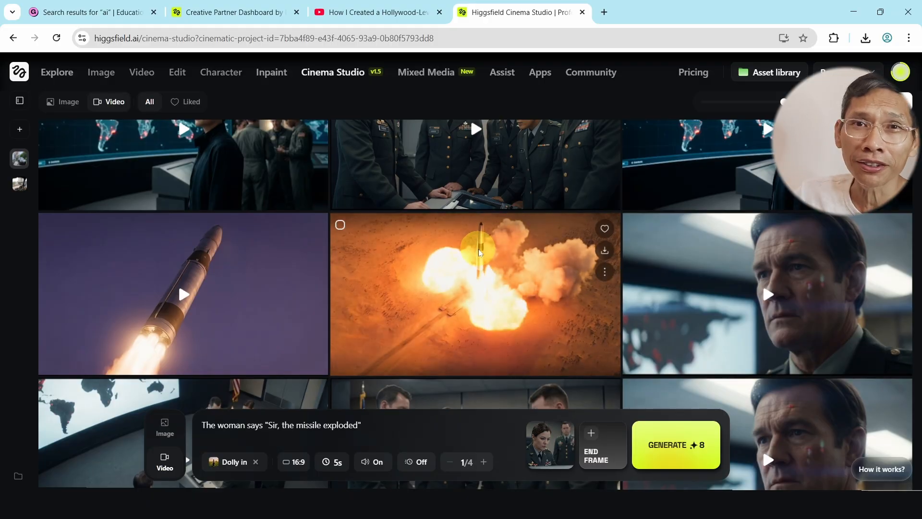
pyautogui.scroll(2, 480, 250)
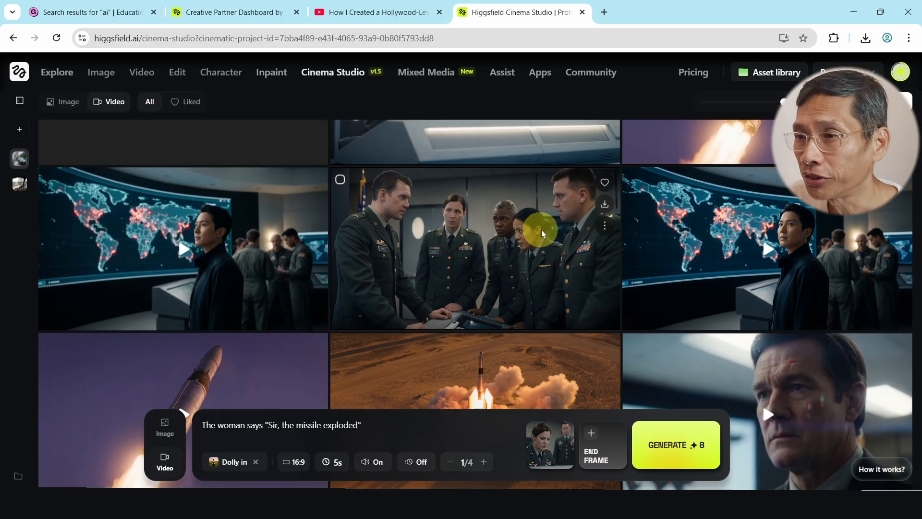
pyautogui.click(573, 229)
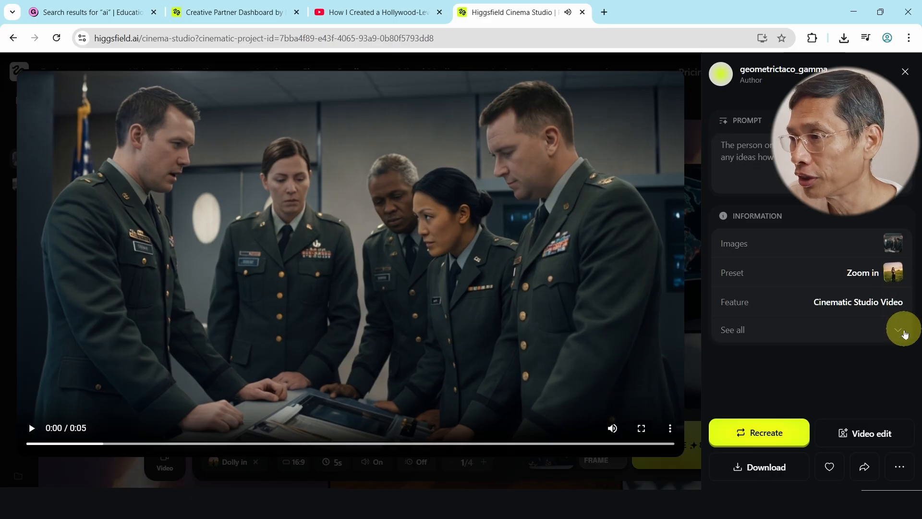
pyautogui.click(898, 331)
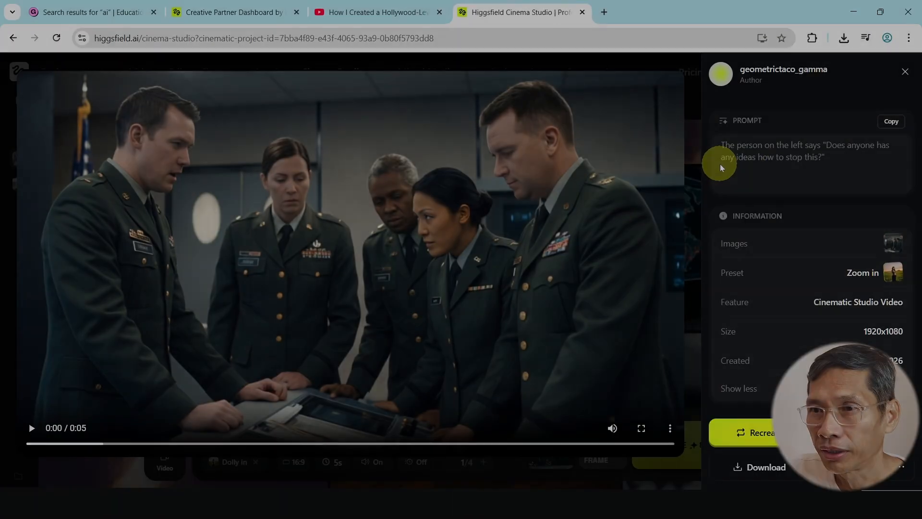
pyautogui.moveTo(101, 72)
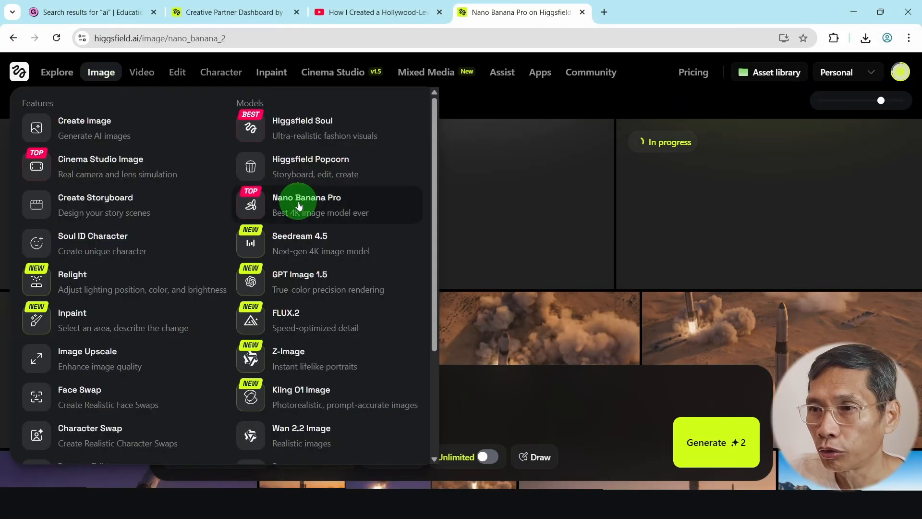
pyautogui.click(298, 201)
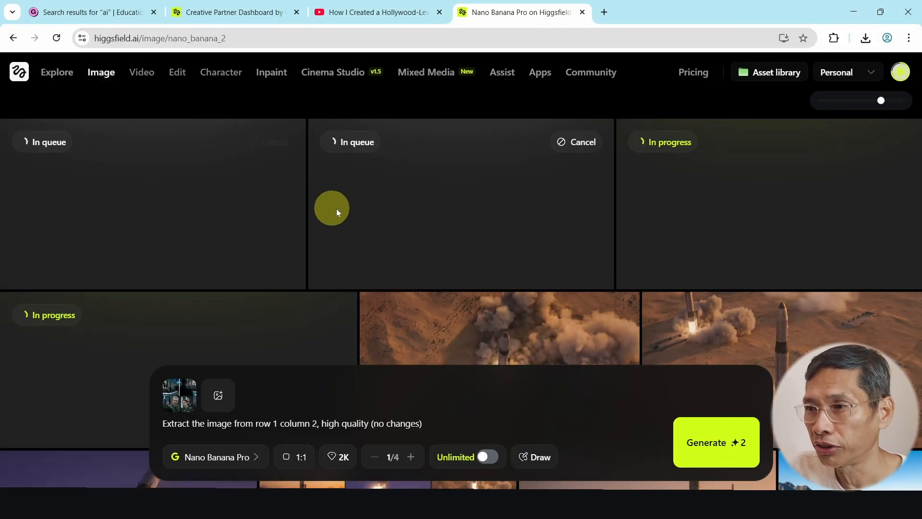
# - Review the generated rocket-launch and war-room stills, then go back to the Cinema Studio video project
pyautogui.scroll(-2, 350, 207)
pyautogui.scroll(-3, 356, 206)
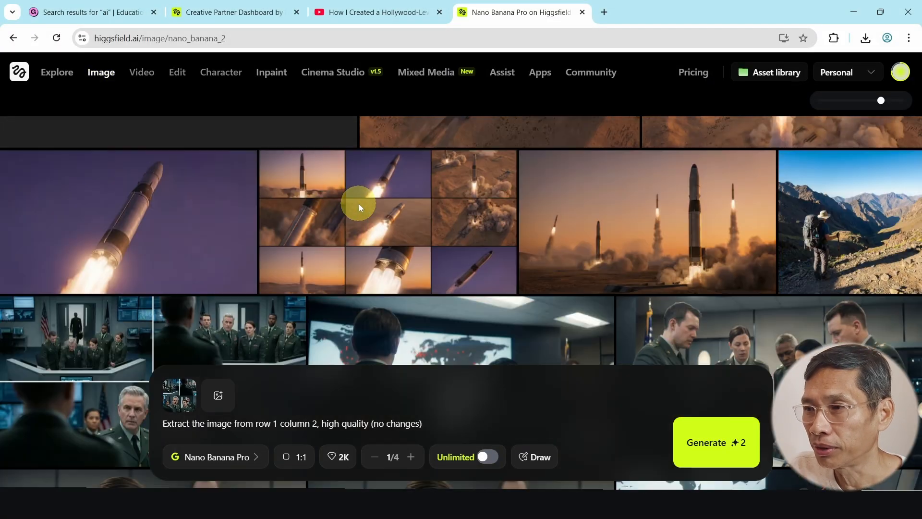
pyautogui.scroll(-1, 609, 208)
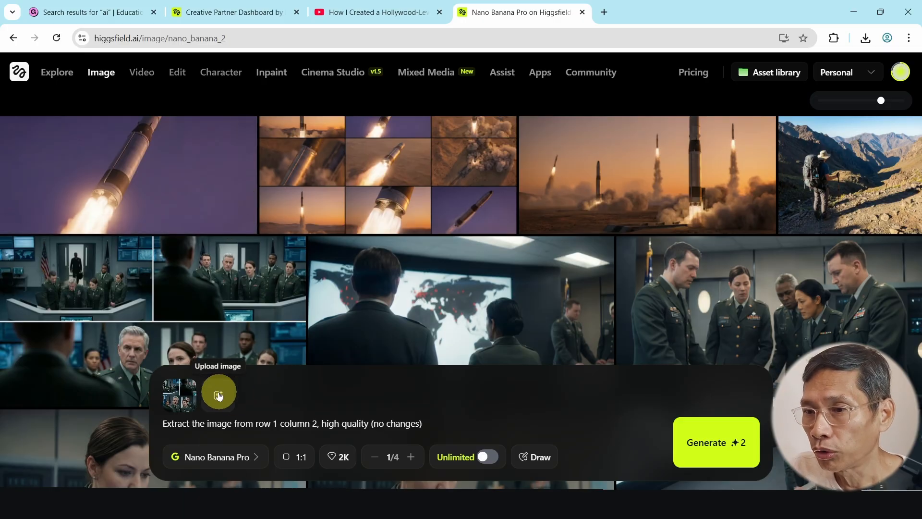
pyautogui.click(322, 71)
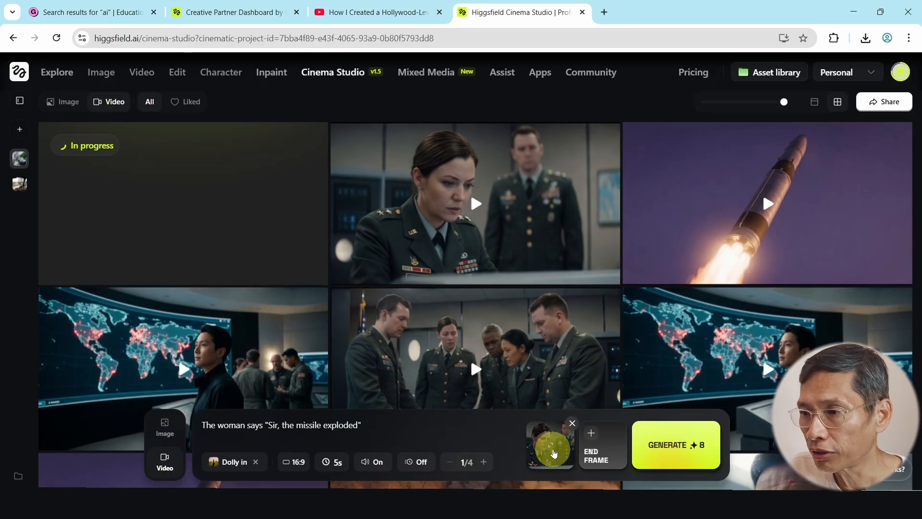
# - Remove the old start frame from the dolly-in prompt, keeping the prompt in Video mode
pyautogui.click(570, 421)
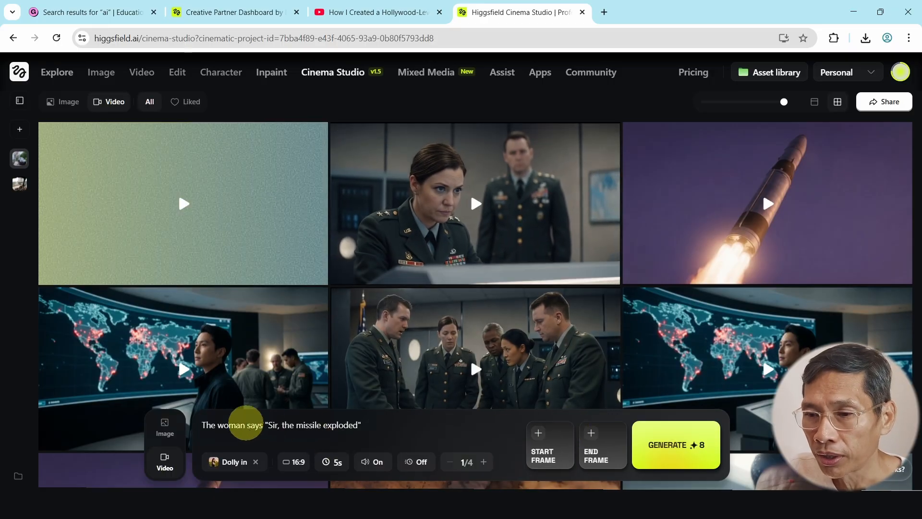
pyautogui.click(165, 426)
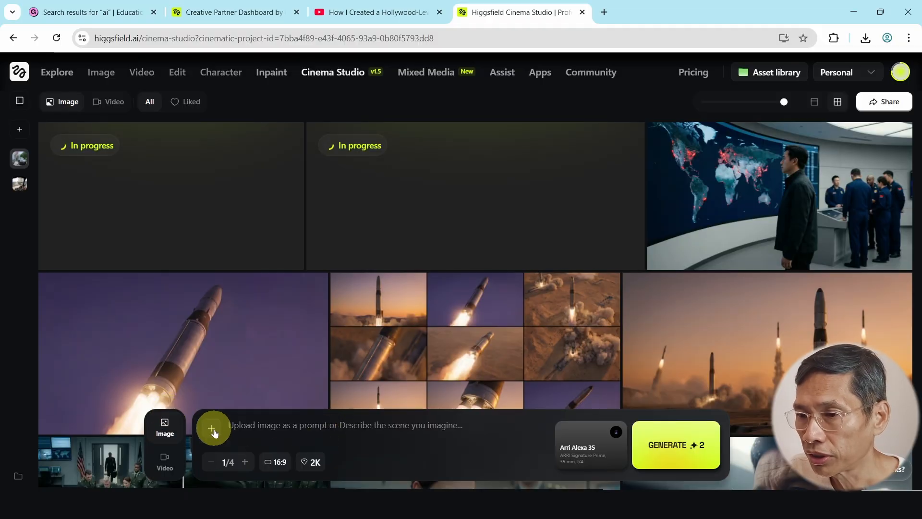
pyautogui.click(165, 464)
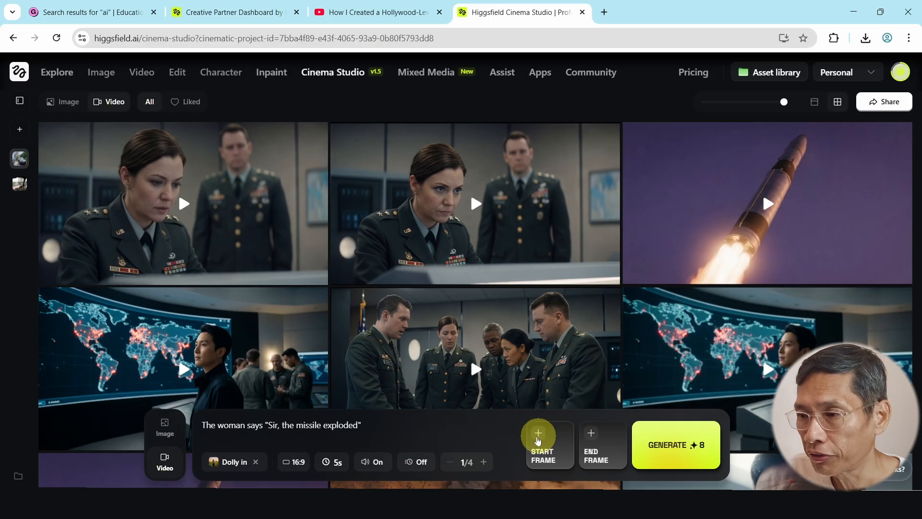
# - Open the start-frame picker and choose to upload a replacement image from the computer
pyautogui.click(538, 439)
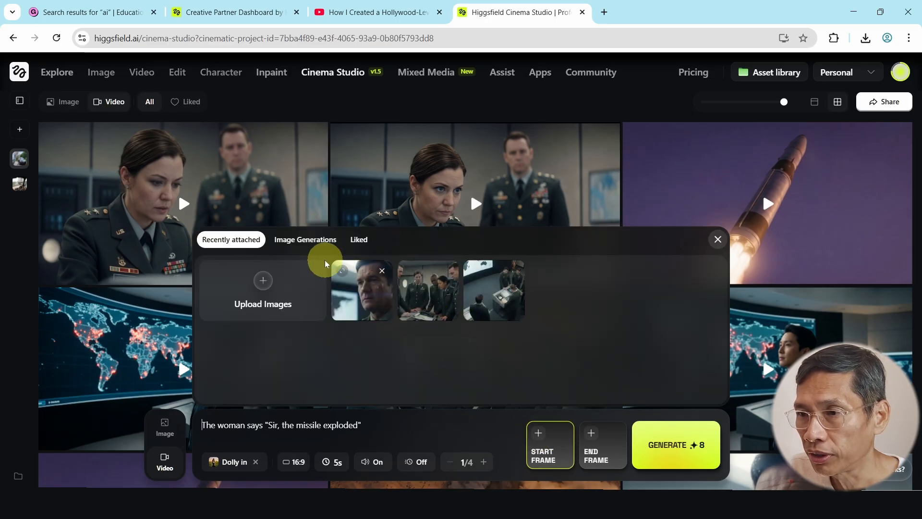
pyautogui.click(304, 239)
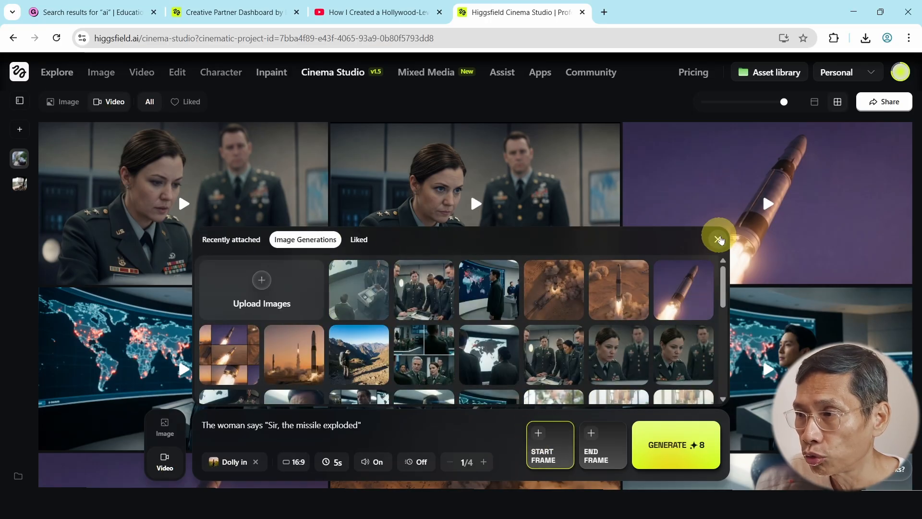
pyautogui.click(267, 298)
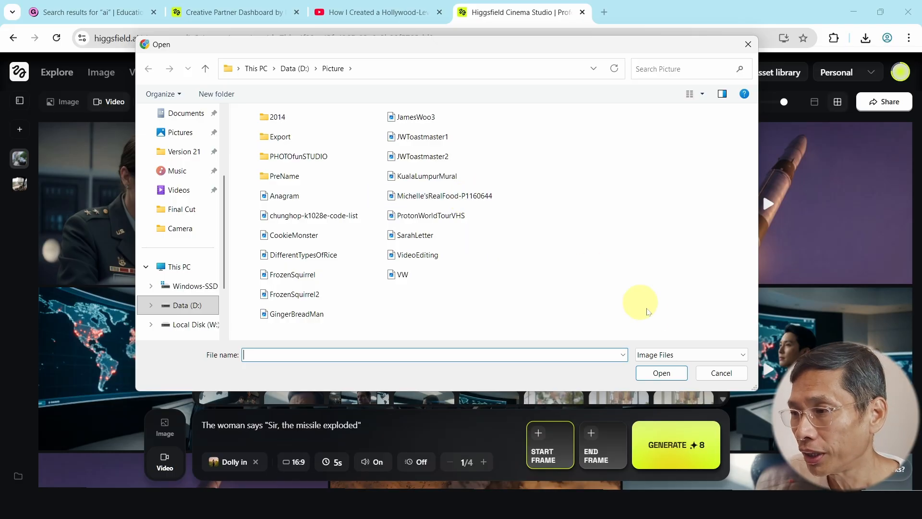
# - Cancel the upload and close the start-frame picker, then bring up the Video and Image tool menus
pyautogui.click(715, 374)
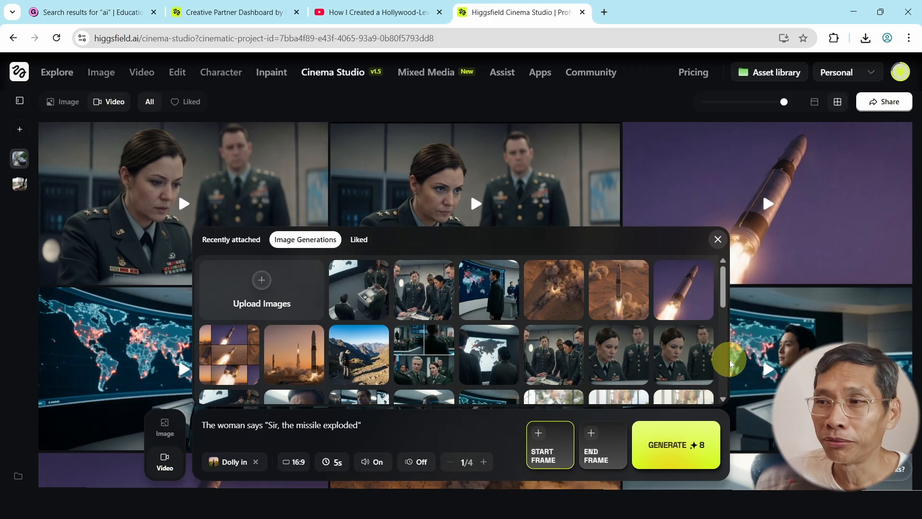
pyautogui.click(717, 240)
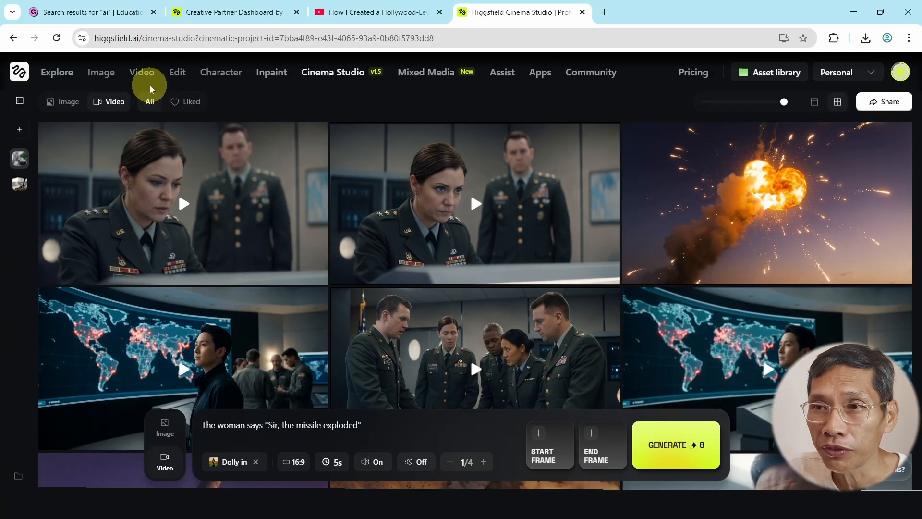
pyautogui.moveTo(147, 77)
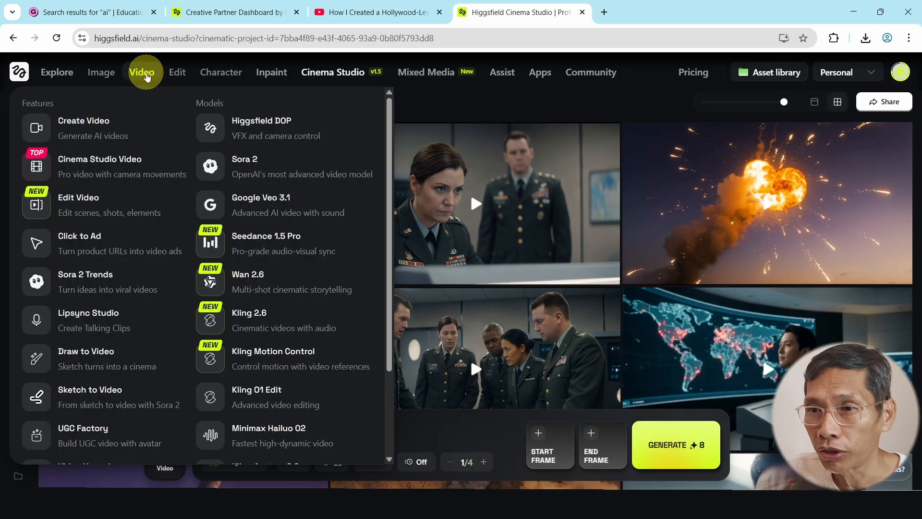
pyautogui.moveTo(108, 76)
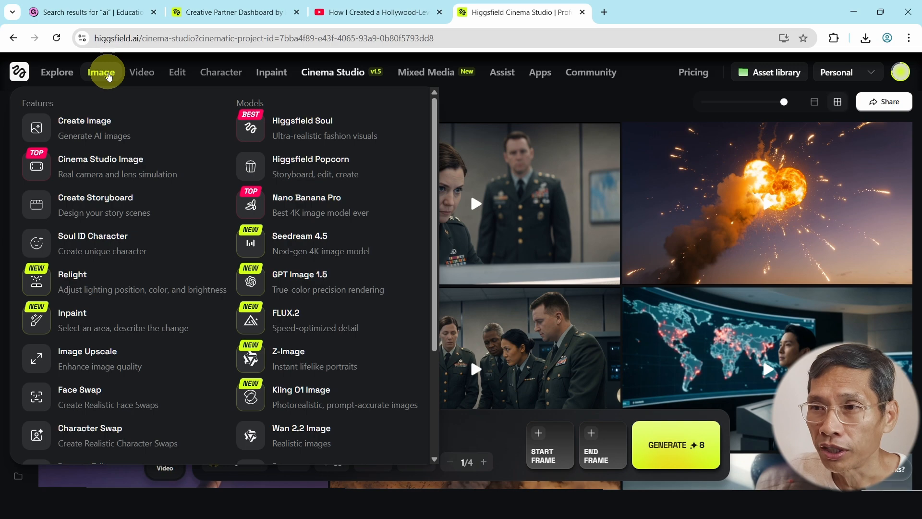